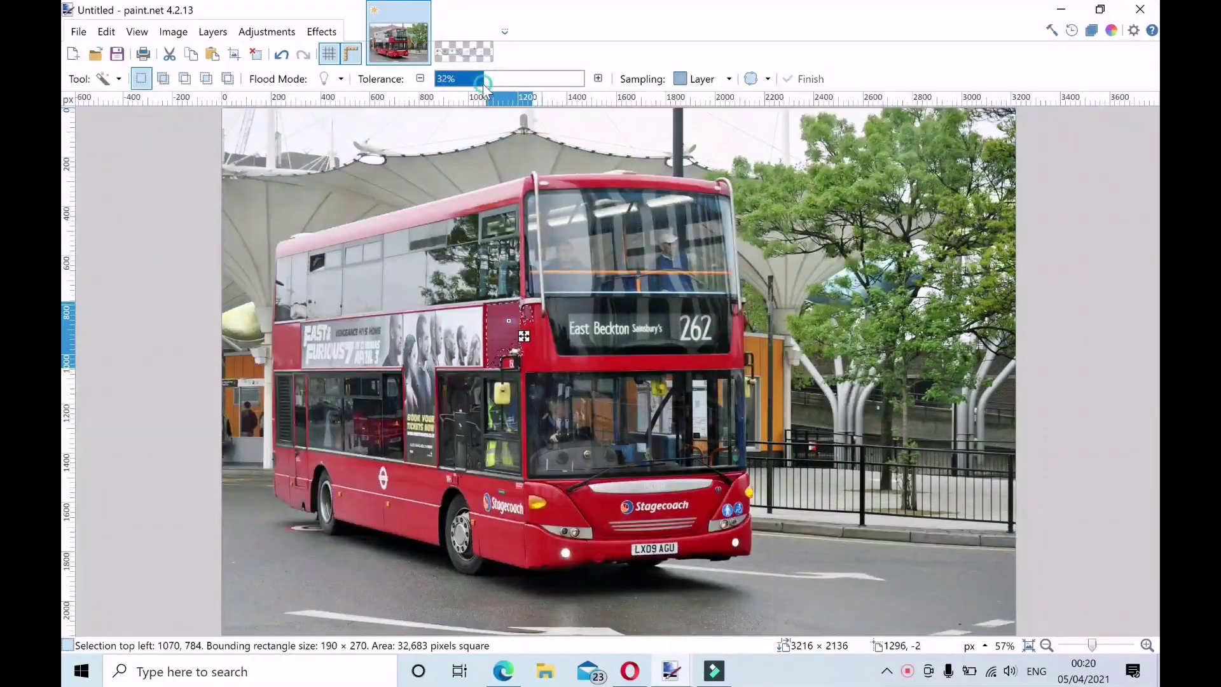
Raise the Magic Wand tolerance until the selection spans the bus's red bodywork.
drag(498, 88, 505, 79)
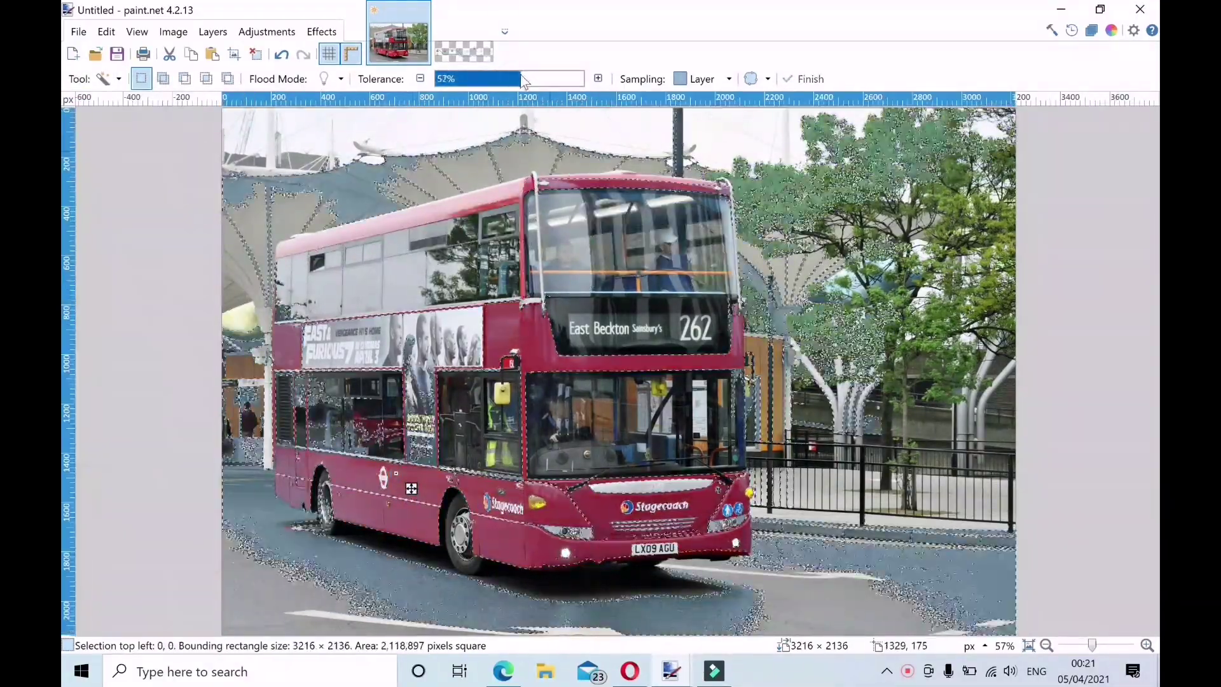
Shift the selected bodywork's hue to about 133 so it turns turquoise.
click(266, 31)
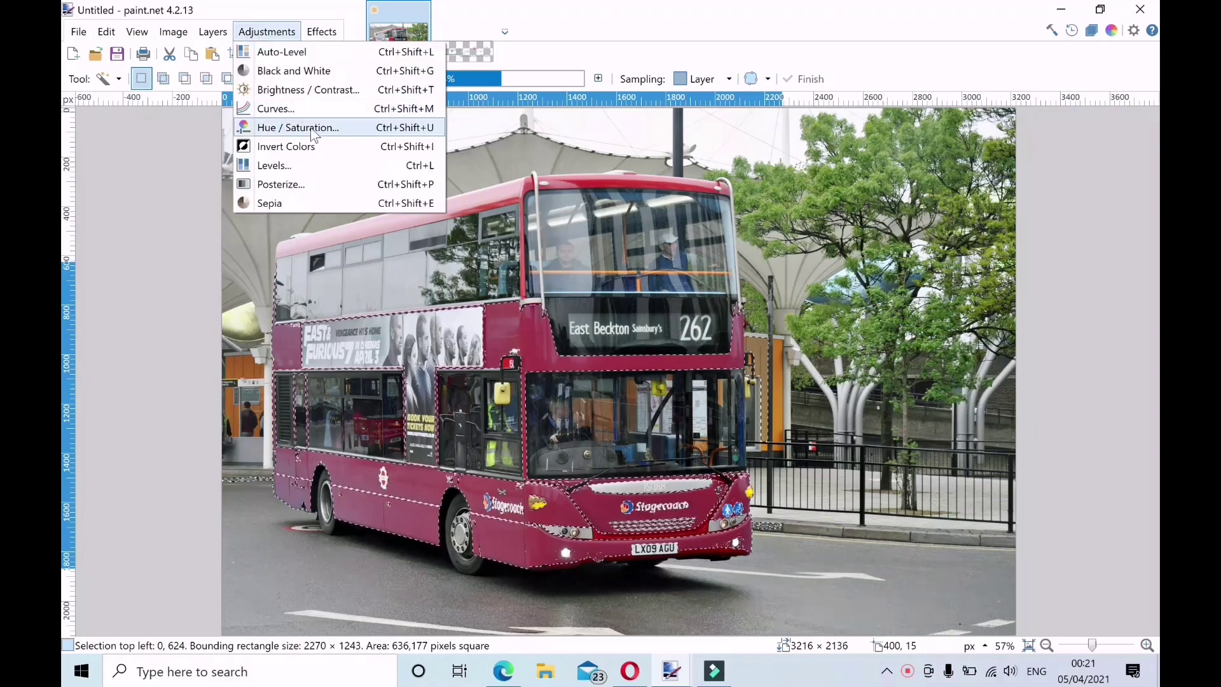
click(299, 125)
drag(569, 286, 637, 286)
Magic-wand the still-red roof at higher tolerance, give it the same teal hue, then select the front-top strip.
click(655, 406)
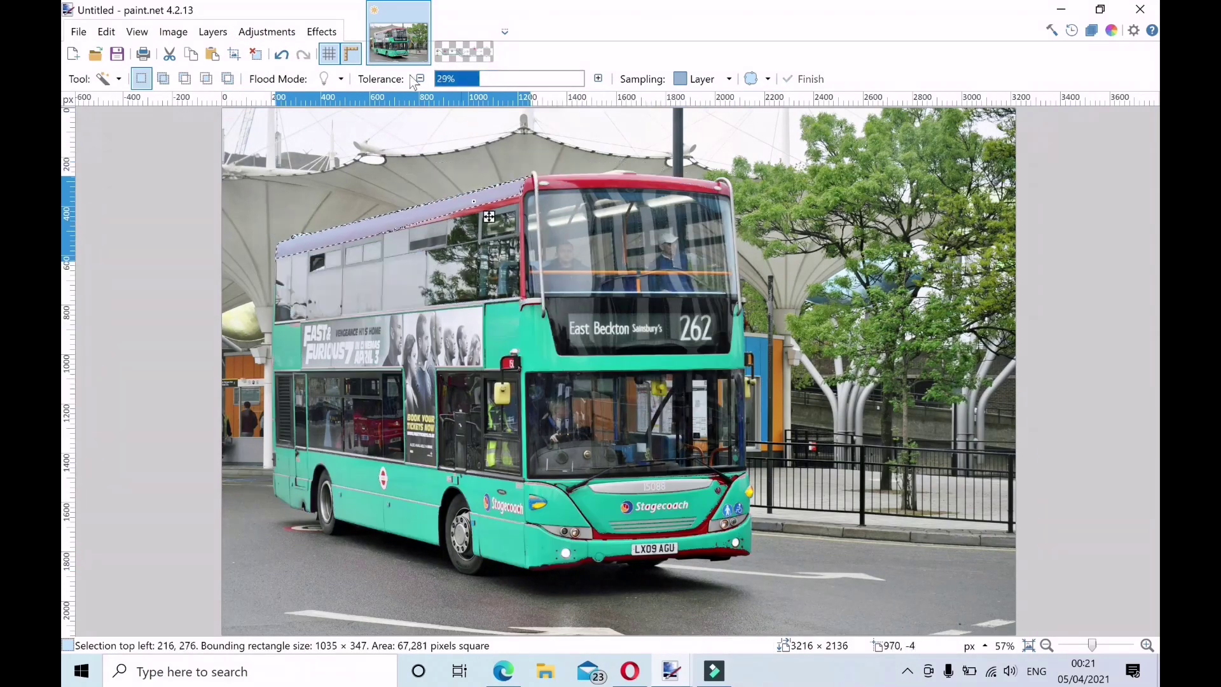
drag(485, 91, 496, 87)
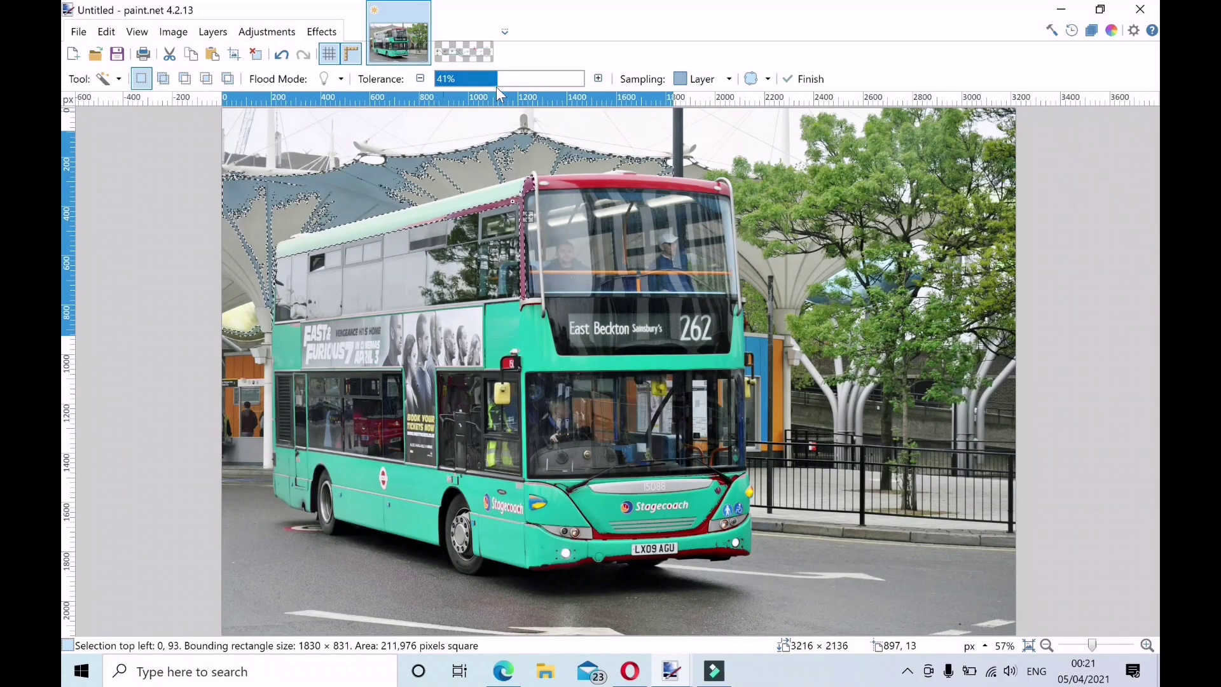
key(ctrl+shift+u)
click(637, 402)
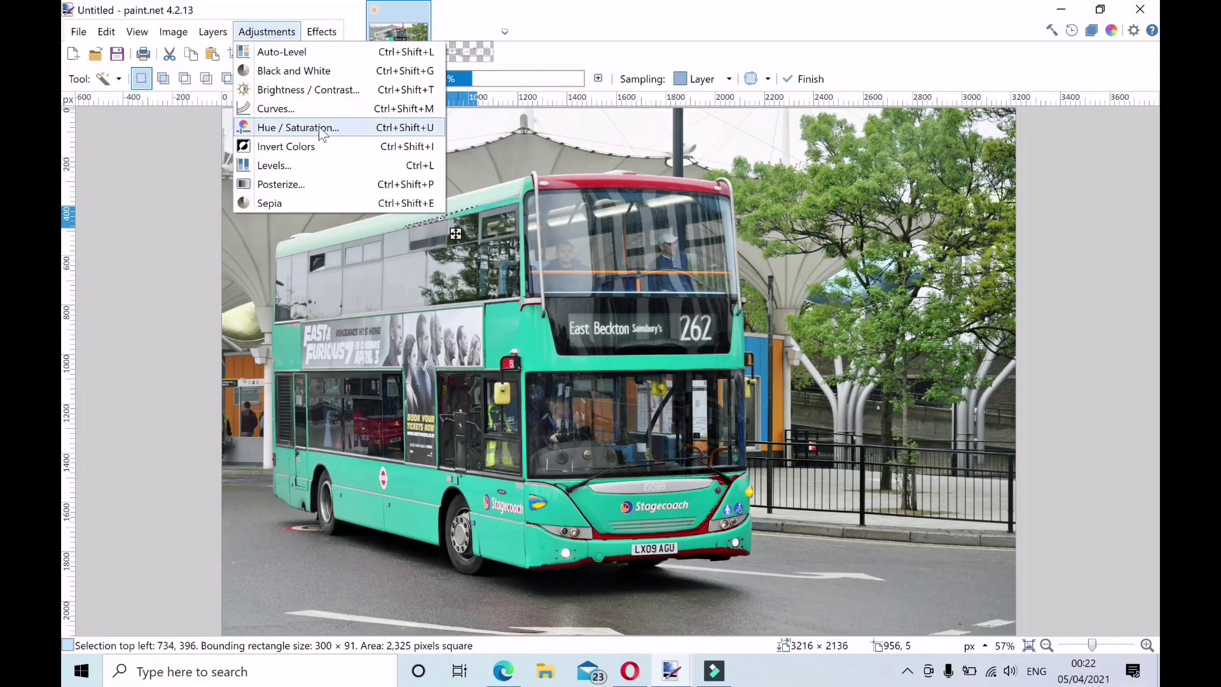
mouse_move(496, 79)
mouse_down()
mouse_move(468, 82)
mouse_move(497, 81)
mouse_move(484, 81)
mouse_up()
Select the red roof edge, front pillar and top-right spot at lower tolerance for a hue shift.
ctrl+scroll(509, 178, up, 4)
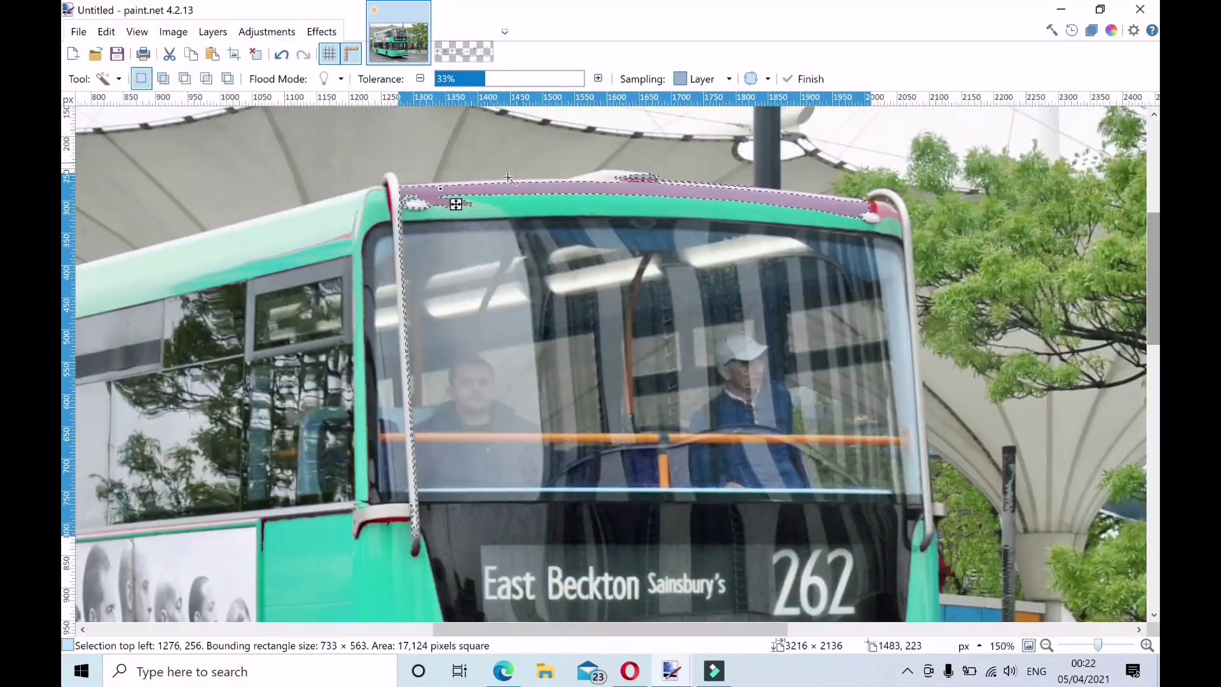
click(513, 184)
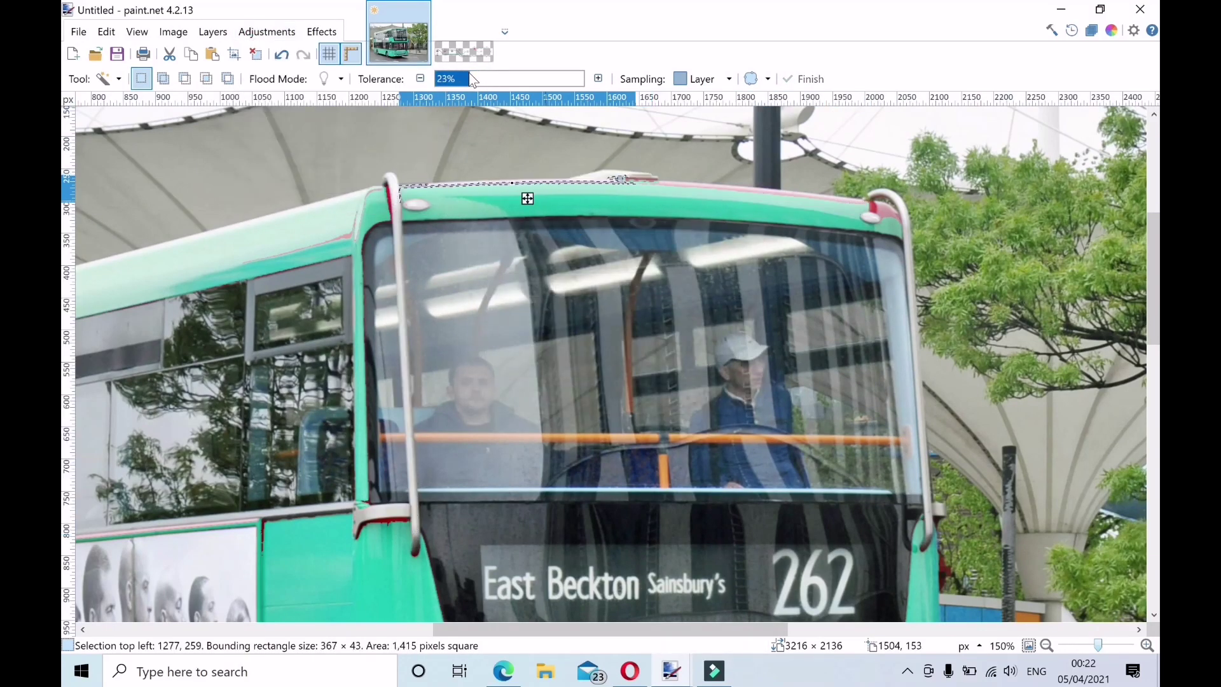
mouse_move(490, 83)
mouse_down()
mouse_move(461, 84)
mouse_move(479, 83)
mouse_up()
click(881, 216)
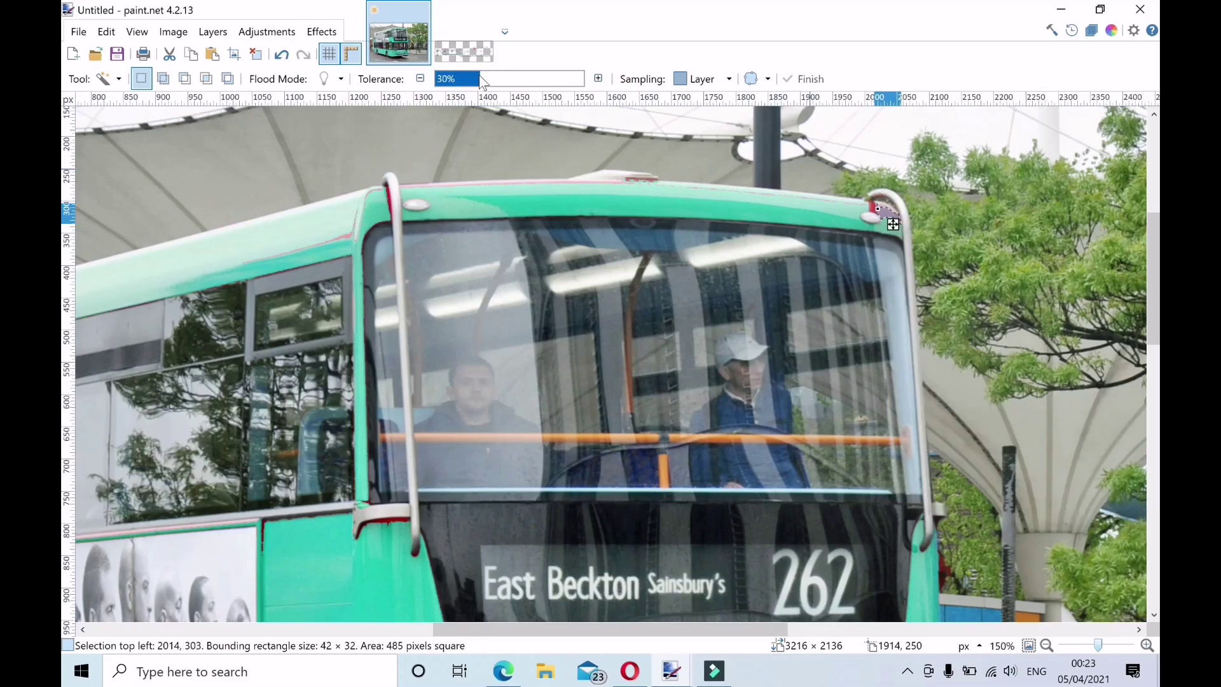
key(ctrl+shift+u)
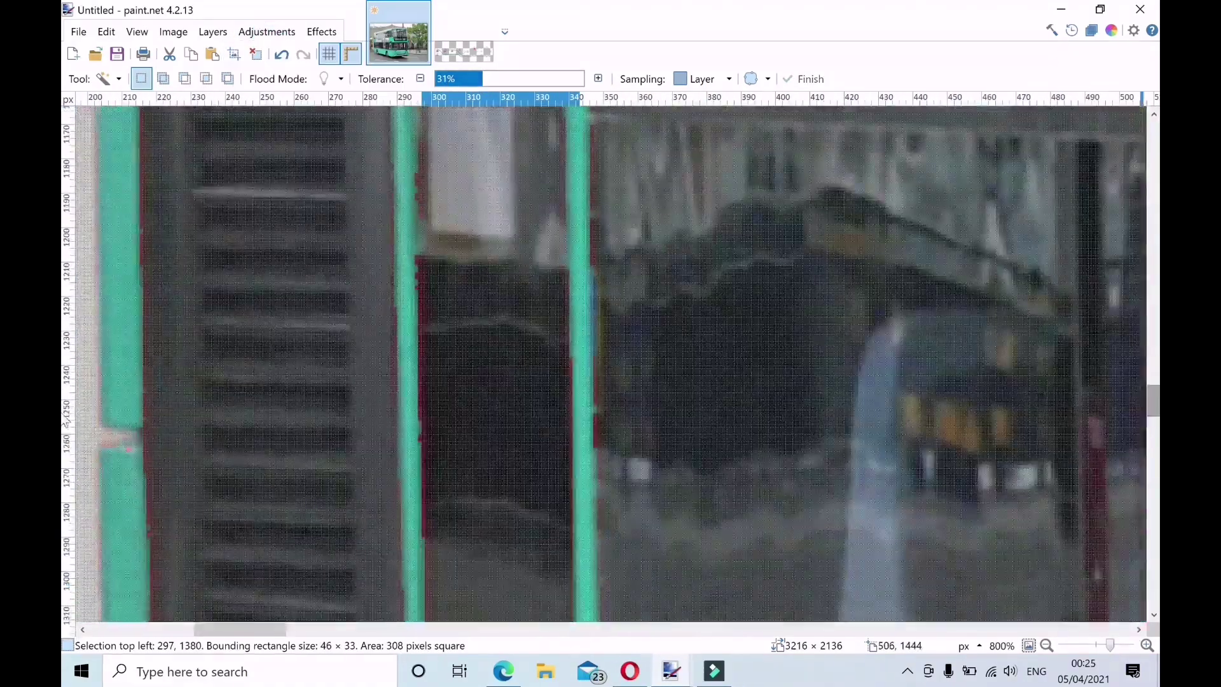
Retune the Magic Wand tolerance and select a red spot on the Stagecoach lettering.
key(Return)
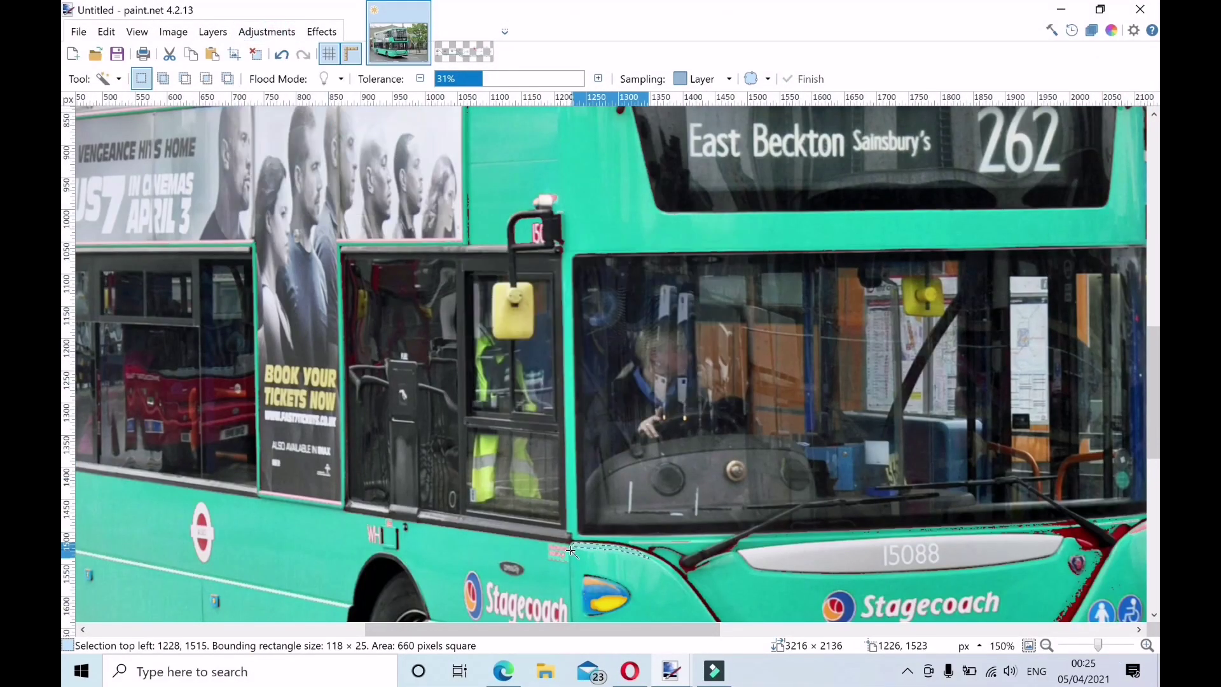
click(441, 130)
click(472, 78)
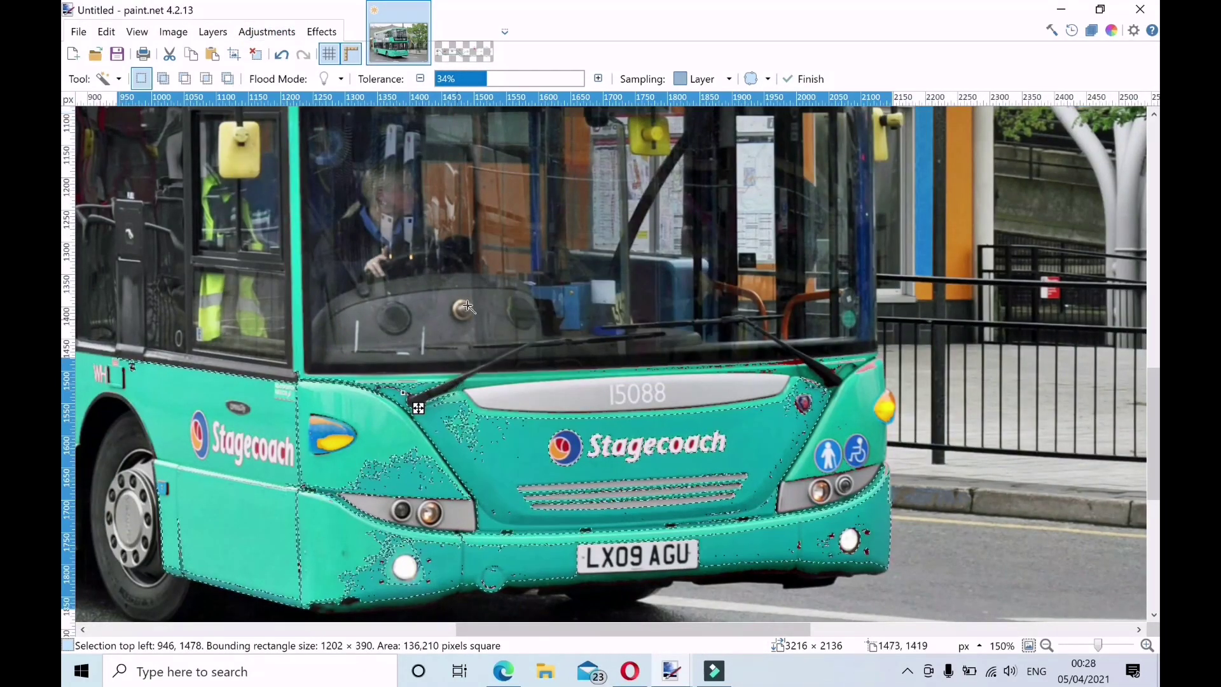
drag(456, 77, 459, 78)
click(678, 440)
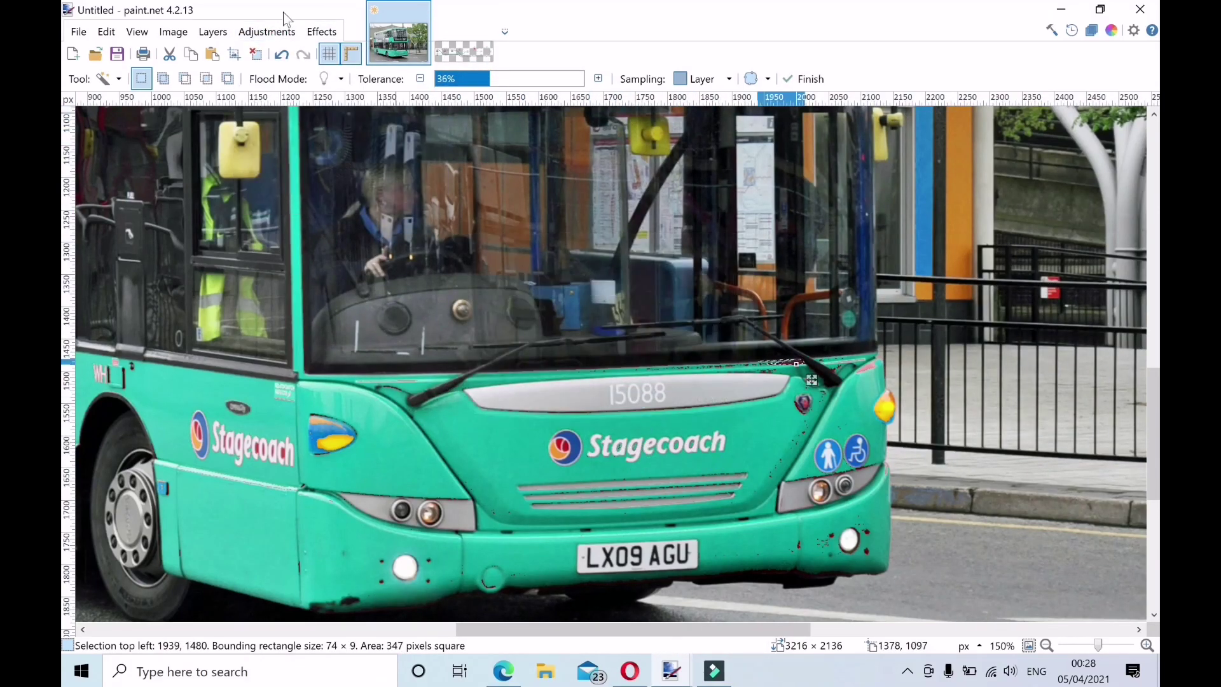
Select the red patches on the front corner, lower bumper and bus side.
click(859, 361)
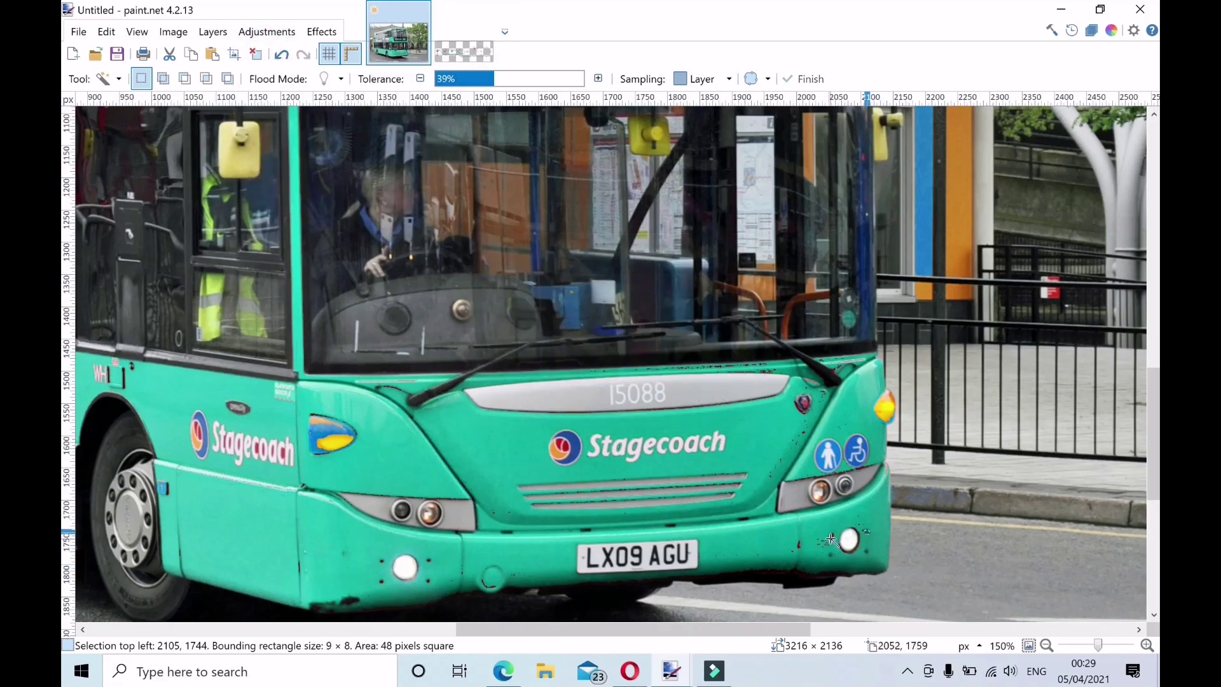
click(503, 593)
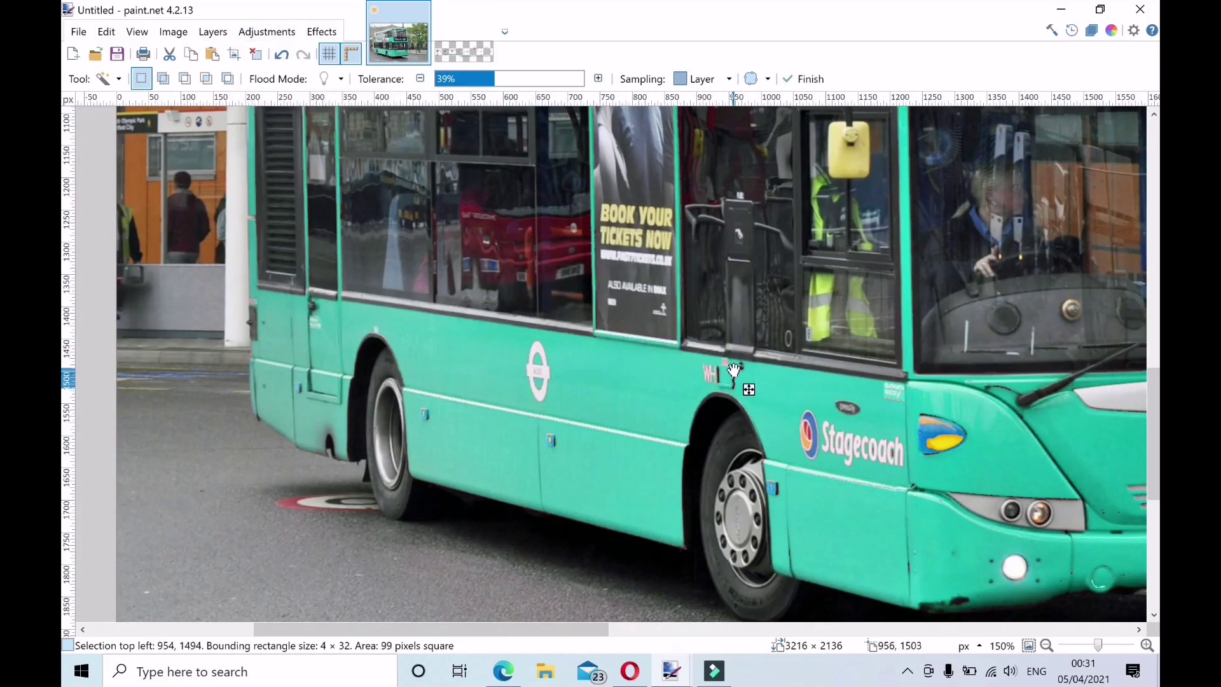
click(720, 380)
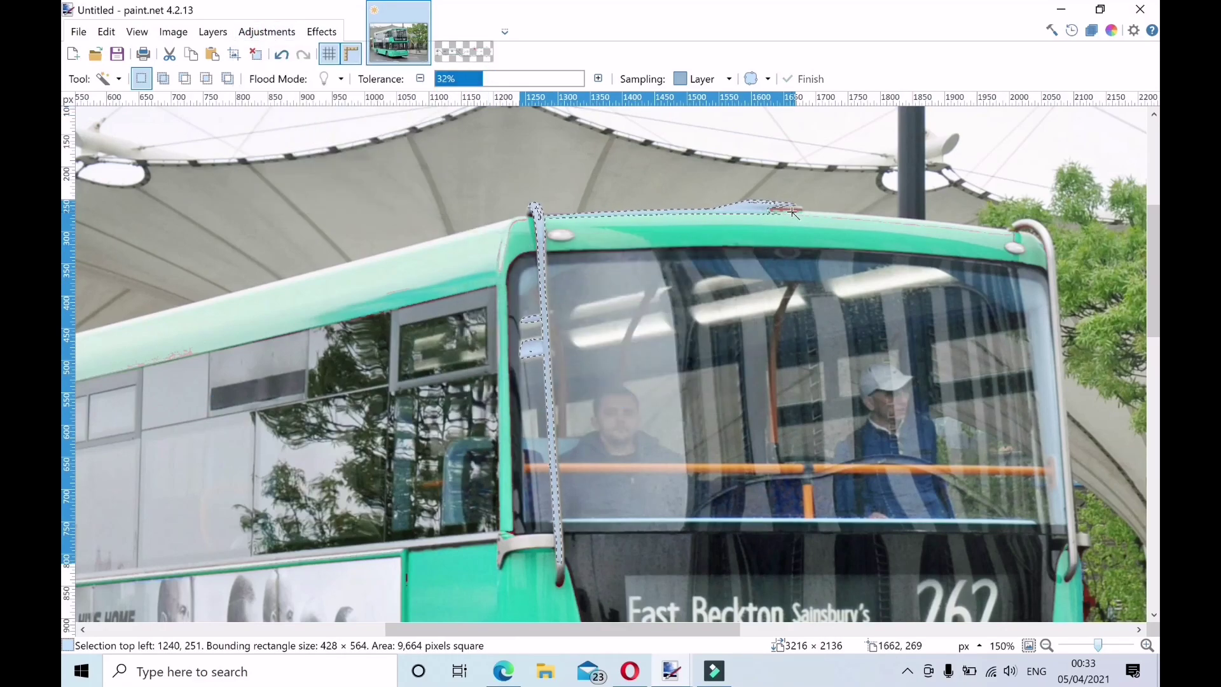
drag(1152, 311, 1152, 439)
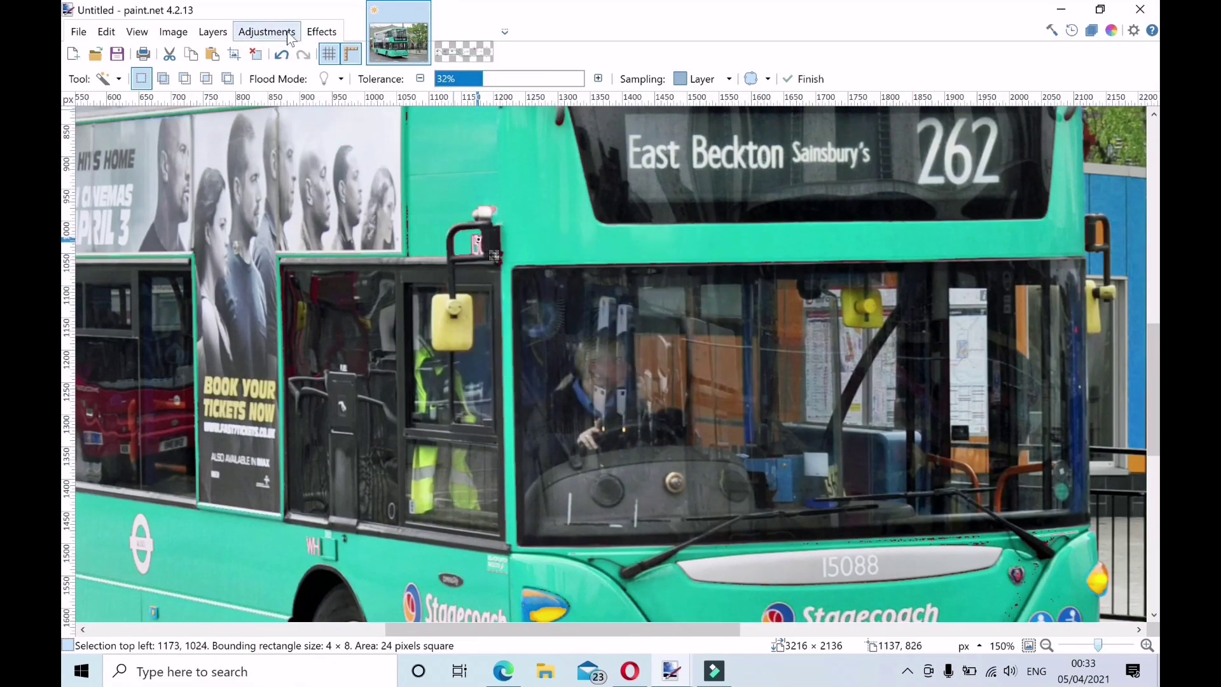
scroll(327, 224, right, 5)
scroll(610, 363, down, 5)
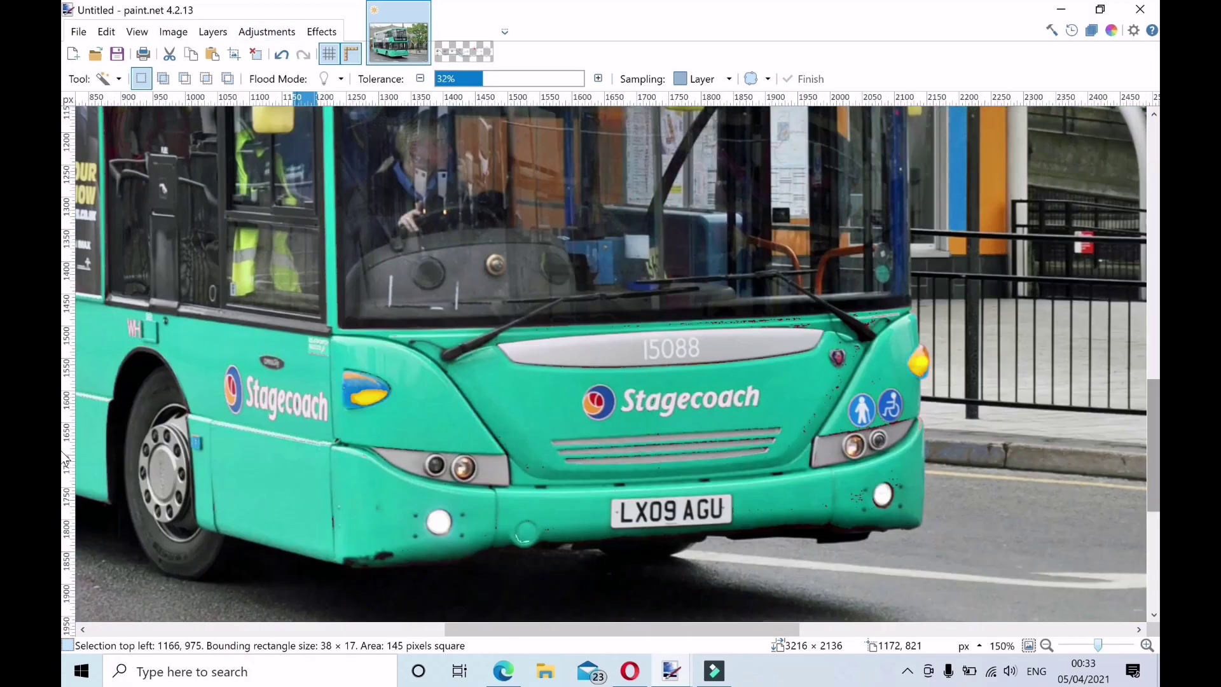
drag(634, 630, 431, 632)
scroll(611, 362, up, 10)
Pick the teal from the image and brush it over the red flecks on the front roof edge.
key(k)
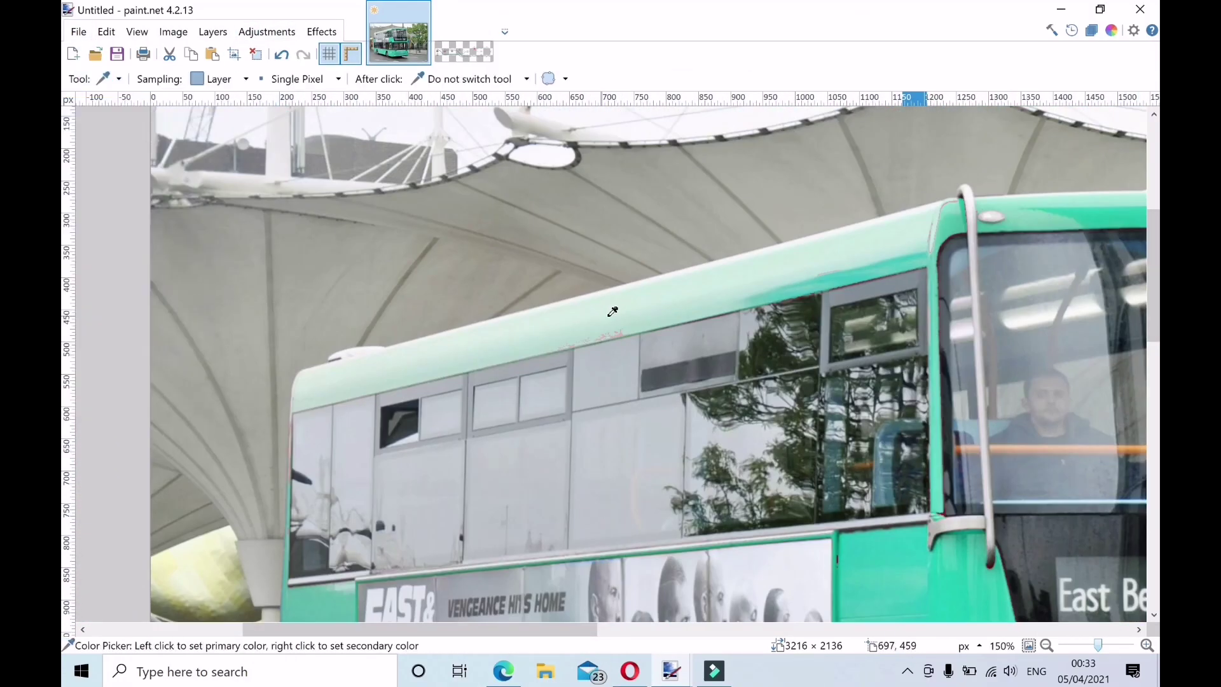
key(b)
drag(1098, 646, 1105, 647)
key(b)
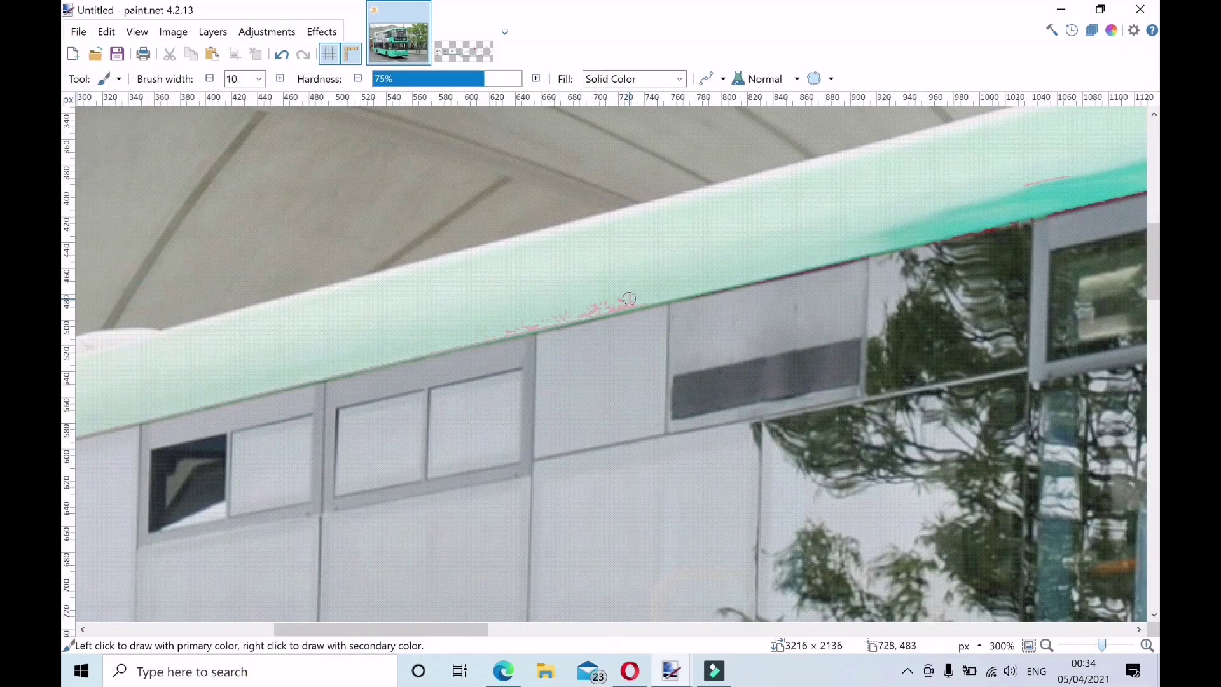
drag(485, 630, 783, 630)
scroll(471, 330, up, 6)
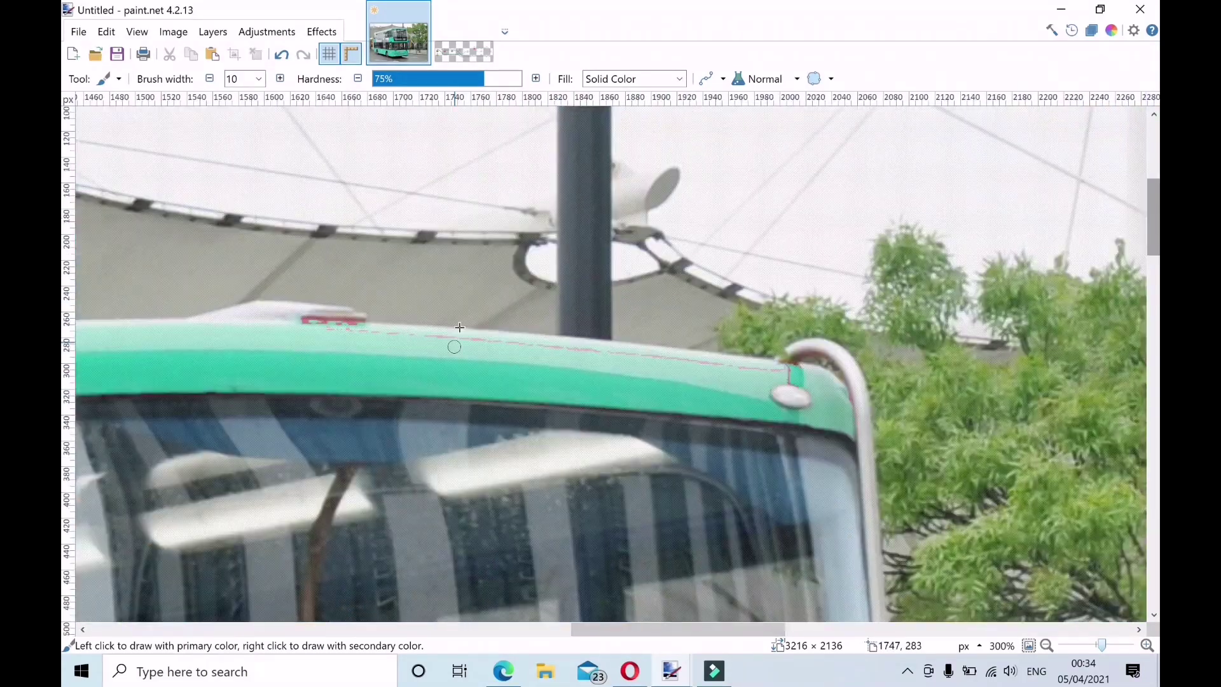
click(108, 78)
click(122, 346)
click(345, 338)
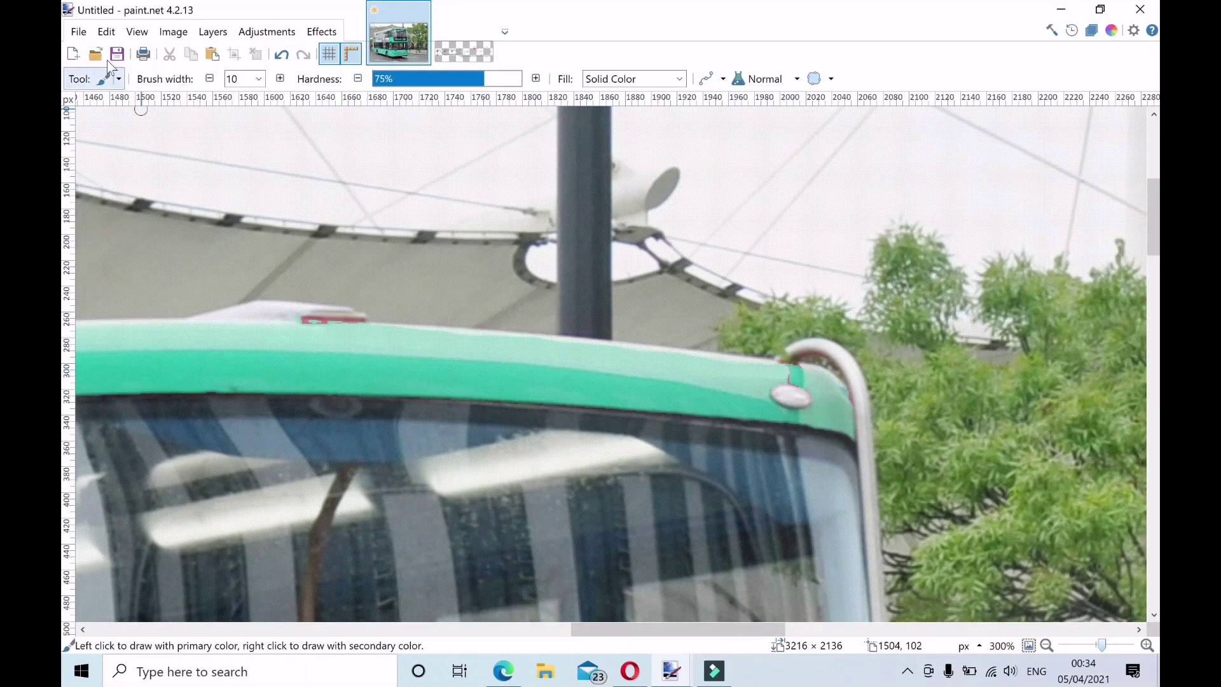
Magic-wand the red stripe on the roof edge and delete it.
click(110, 78)
click(127, 199)
click(334, 320)
key(Delete)
drag(1153, 216, 1153, 470)
Re-pick the teal, keep brushing, then magic-wand the green speck on the roof edge.
click(108, 79)
click(121, 435)
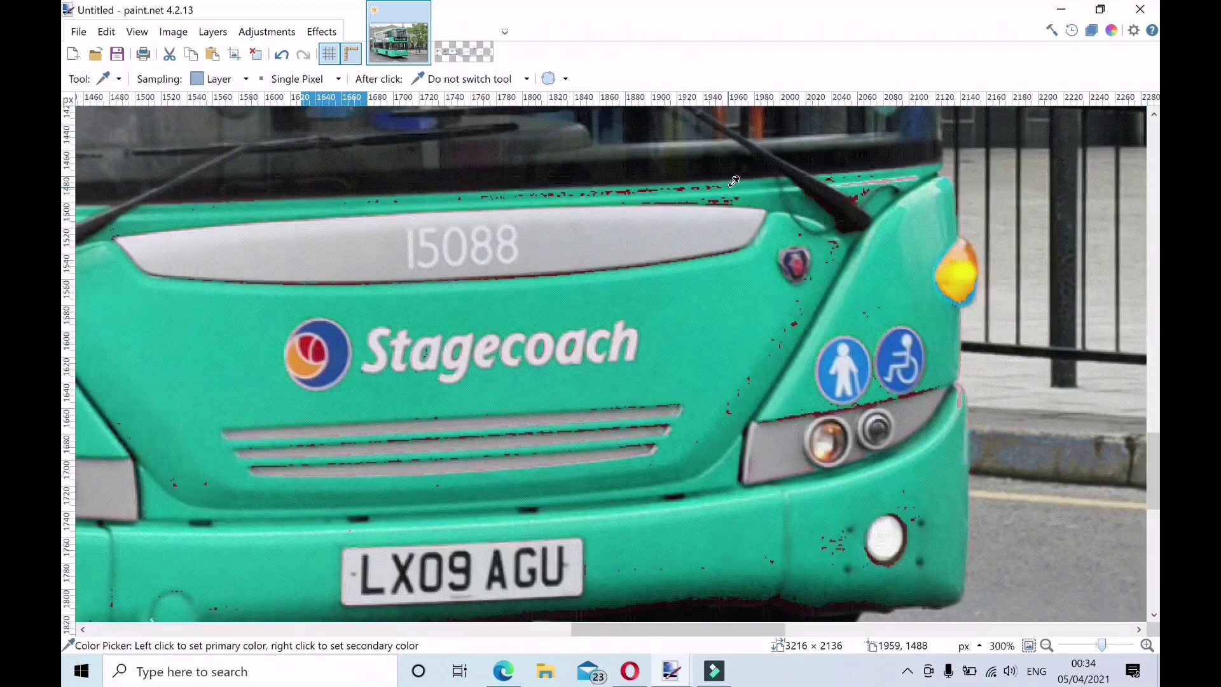
key(b)
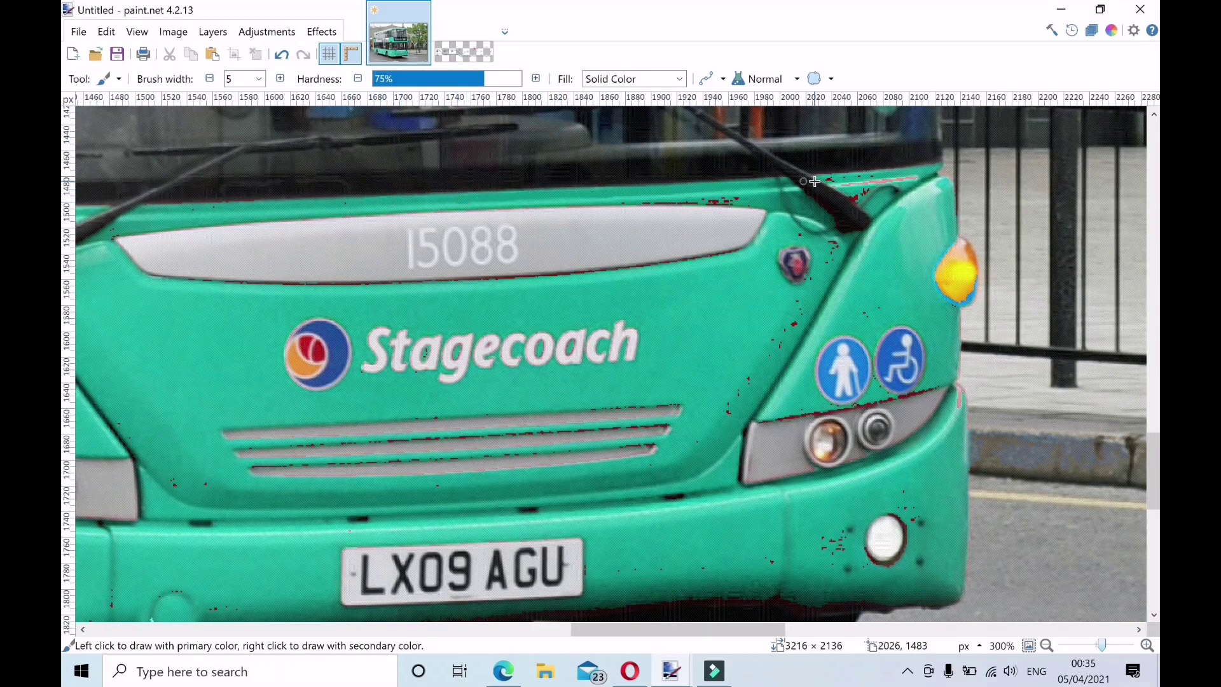
key(k)
key(b)
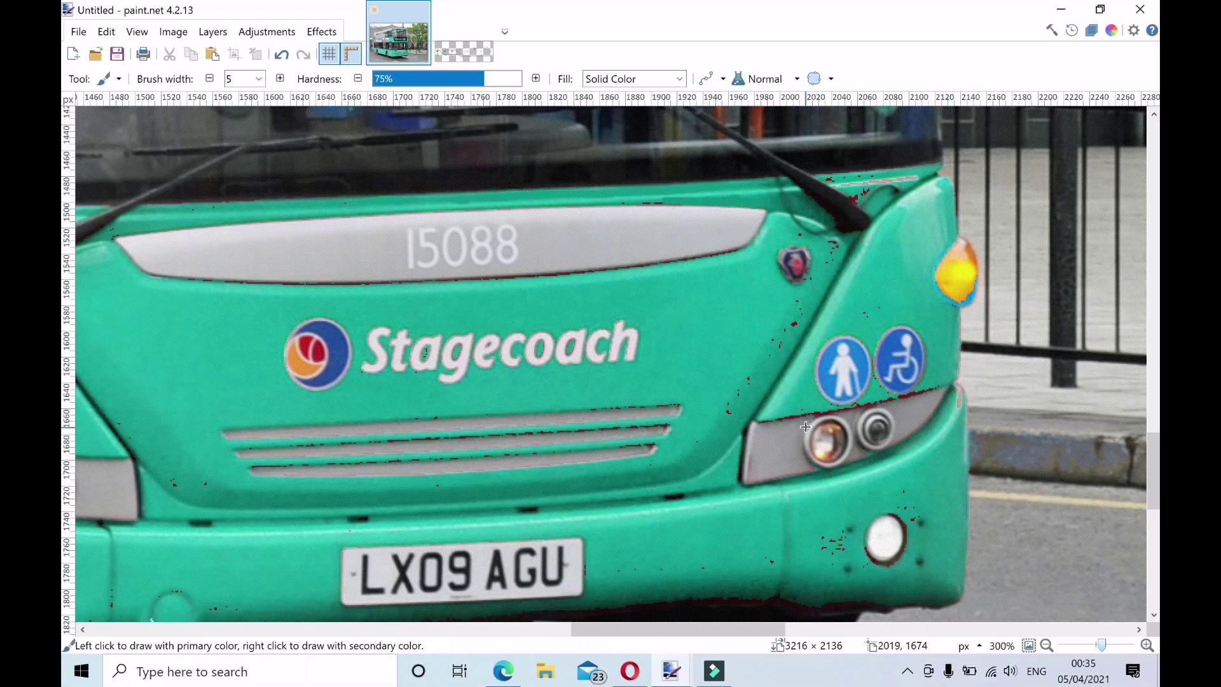
click(108, 78)
click(114, 215)
click(886, 180)
Apply the turquoise hue shift (Hue 172) to the selected roof-edge speck.
key(ctrl+shift+u)
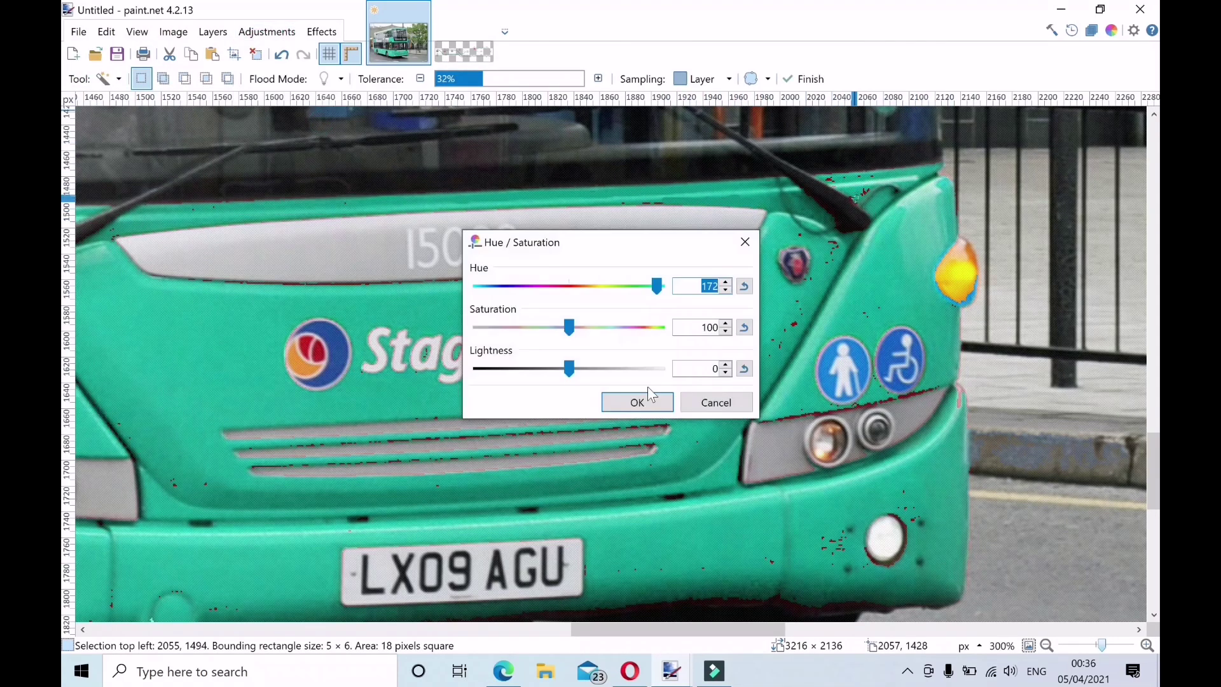
click(638, 400)
click(108, 78)
click(115, 346)
click(108, 79)
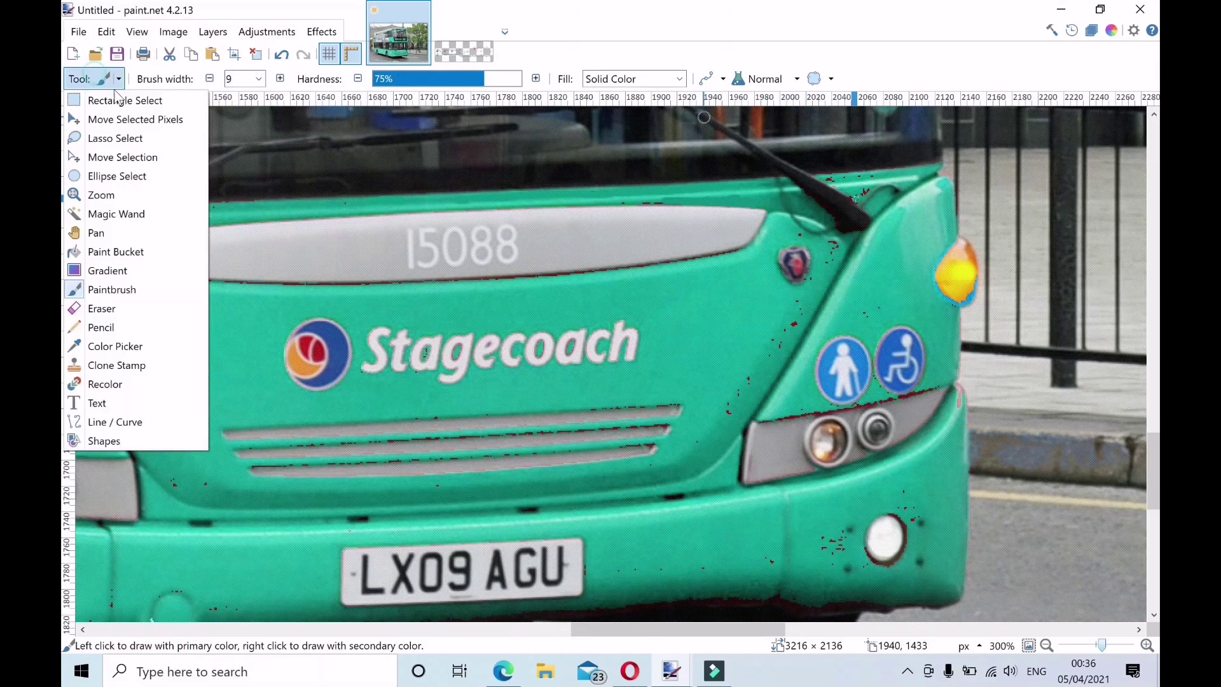
click(137, 281)
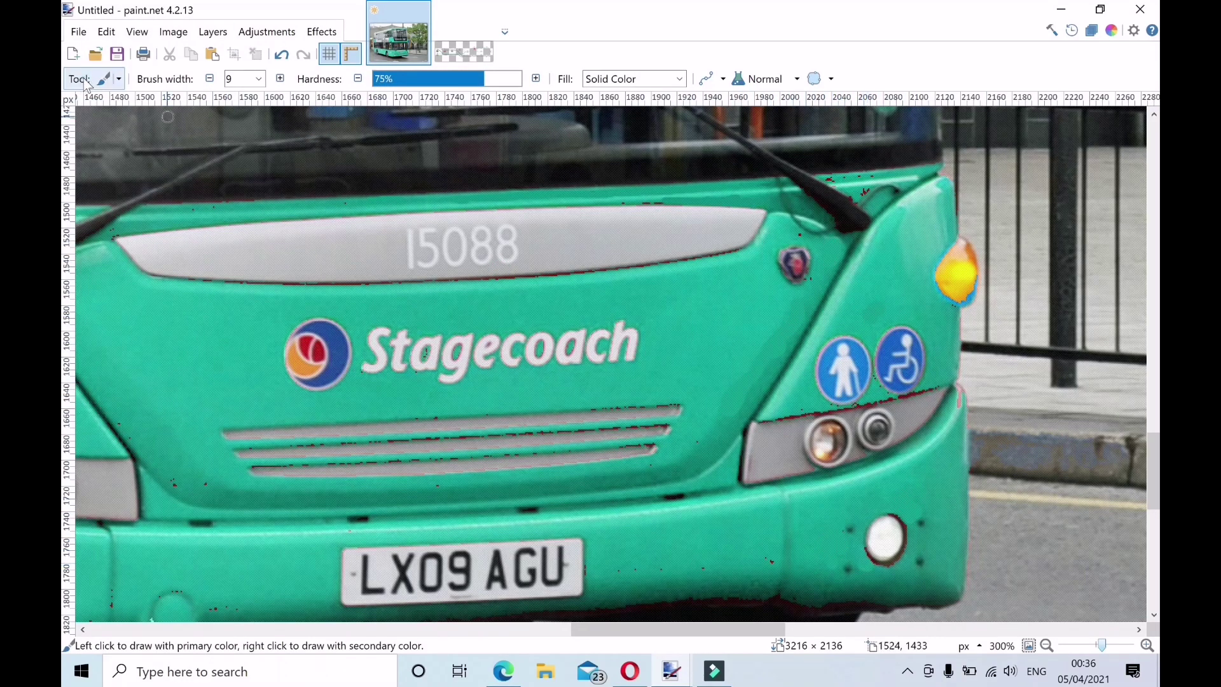
Select another stray green speck and recolour it turquoise with Hue/Saturation.
key(ctrl+shift+u)
click(714, 400)
click(266, 32)
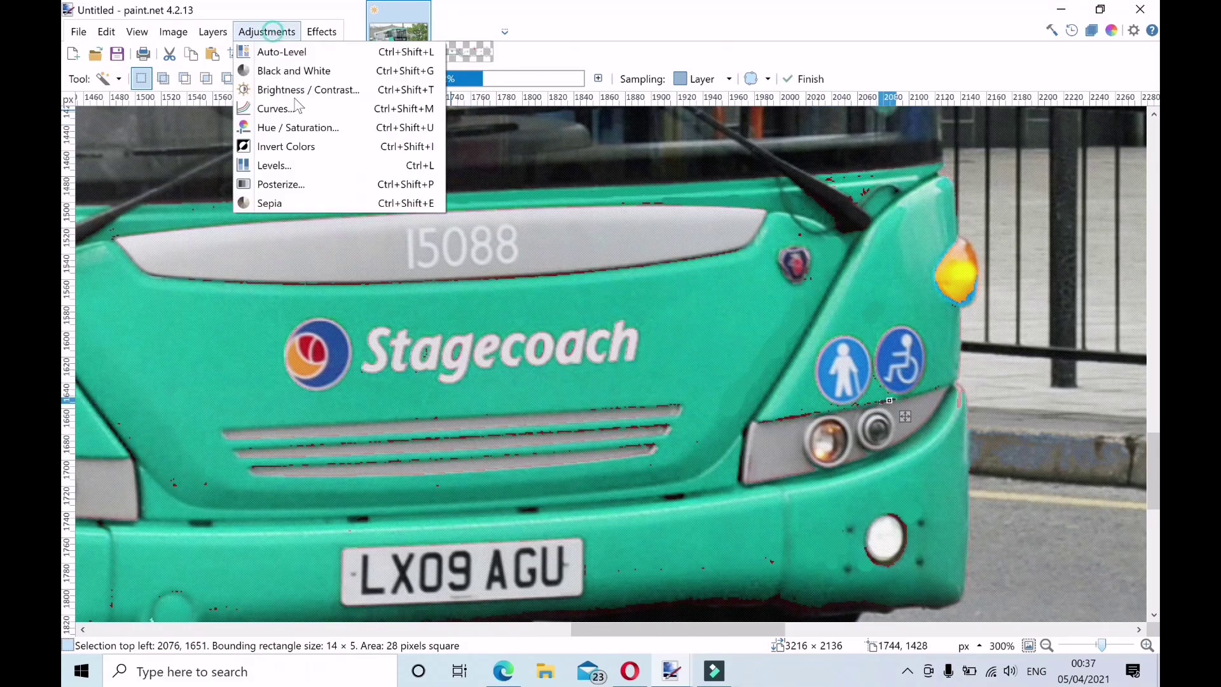
click(816, 436)
key(ctrl+shift+u)
click(632, 400)
Select the green strip under the destination window and the patch near the front, and turn them turquoise.
scroll(611, 363, left, 10)
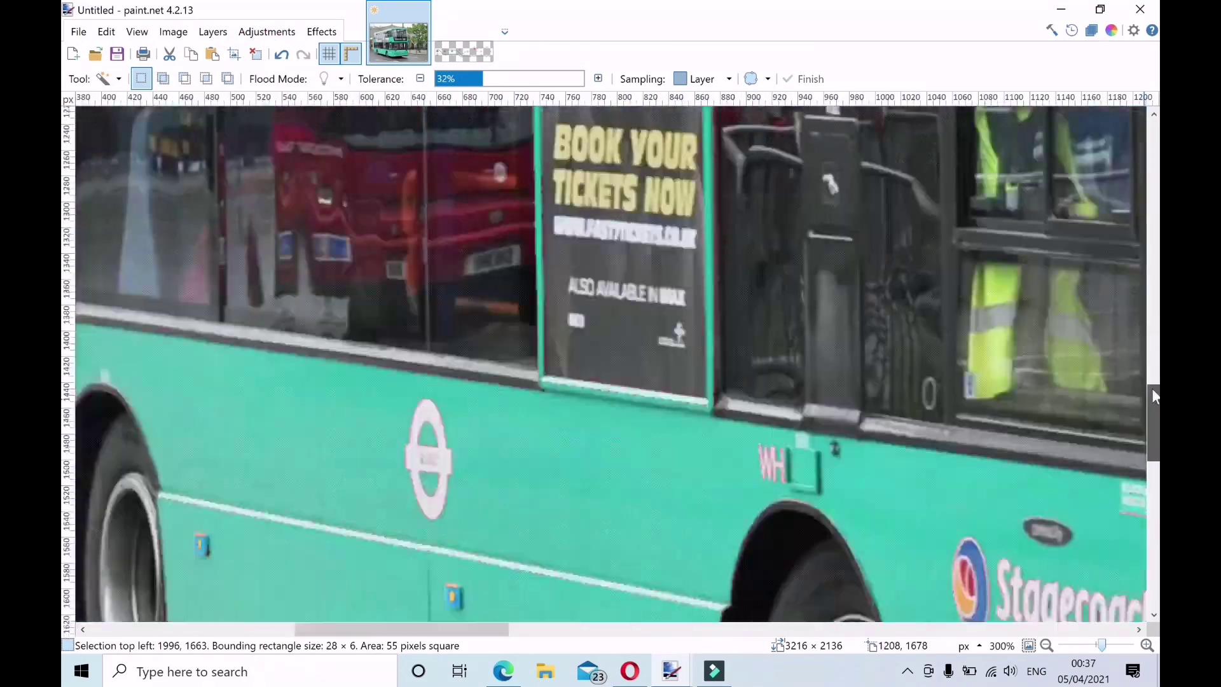
click(110, 78)
click(116, 214)
click(825, 378)
scroll(947, 420, right, 10)
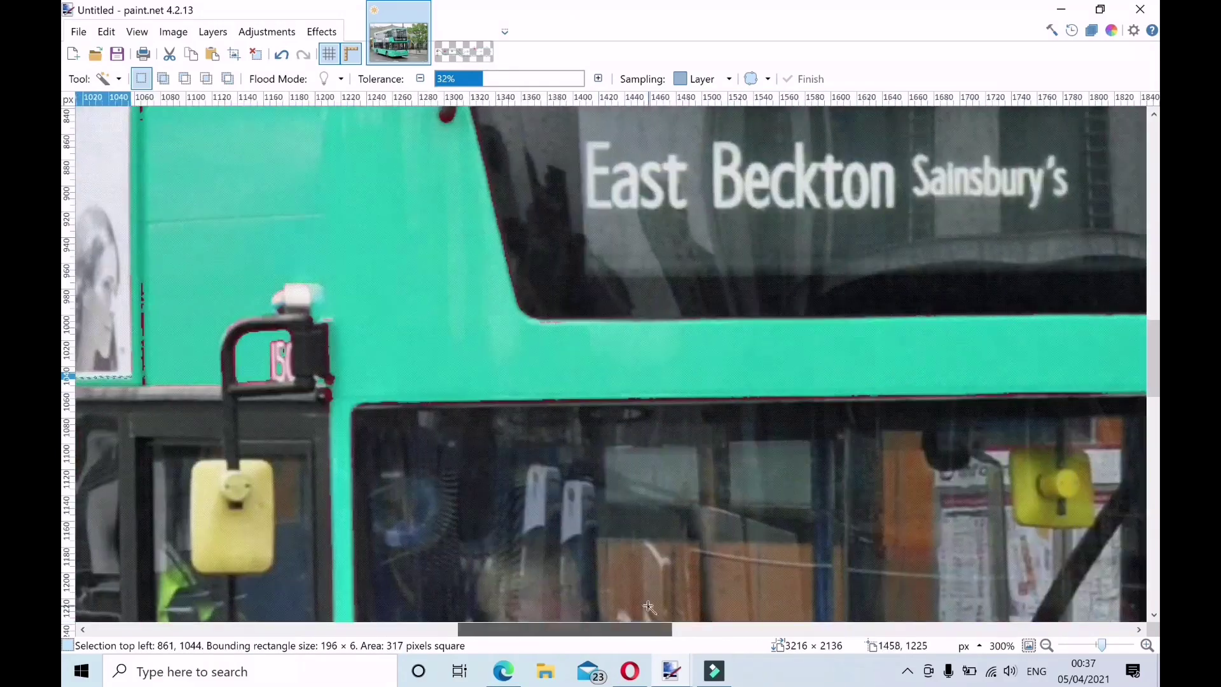
scroll(947, 420, down, 5)
click(948, 420)
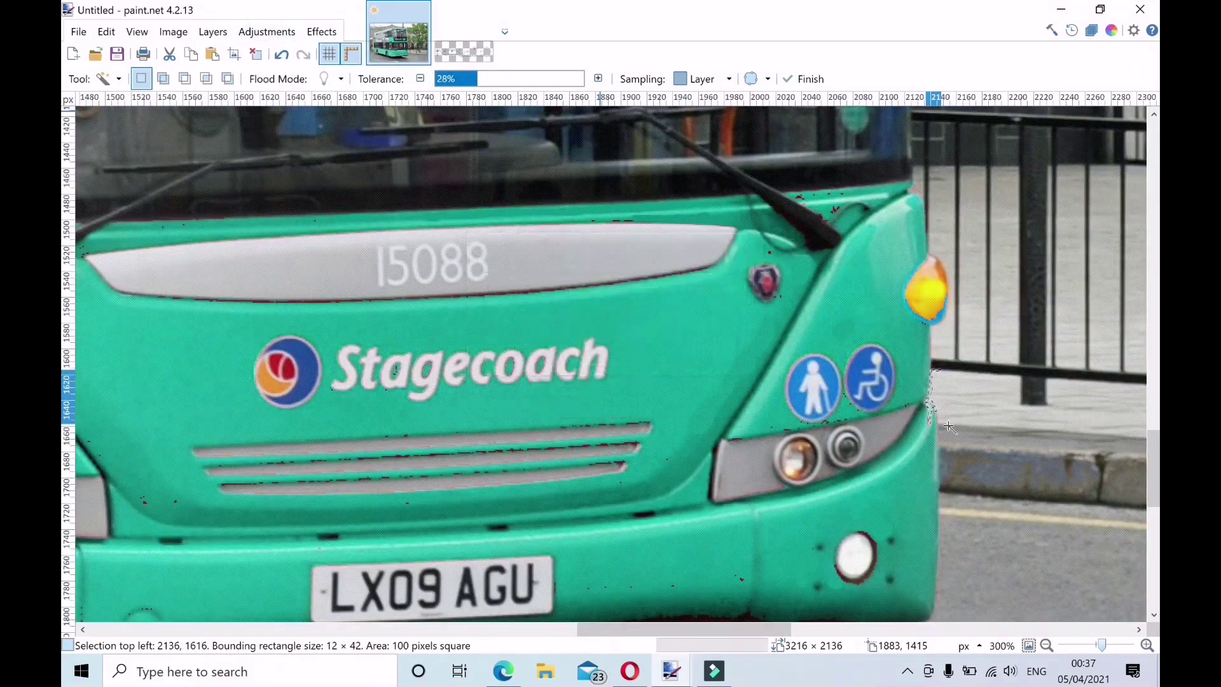
key(ctrl+0)
drag(1155, 445, 1157, 321)
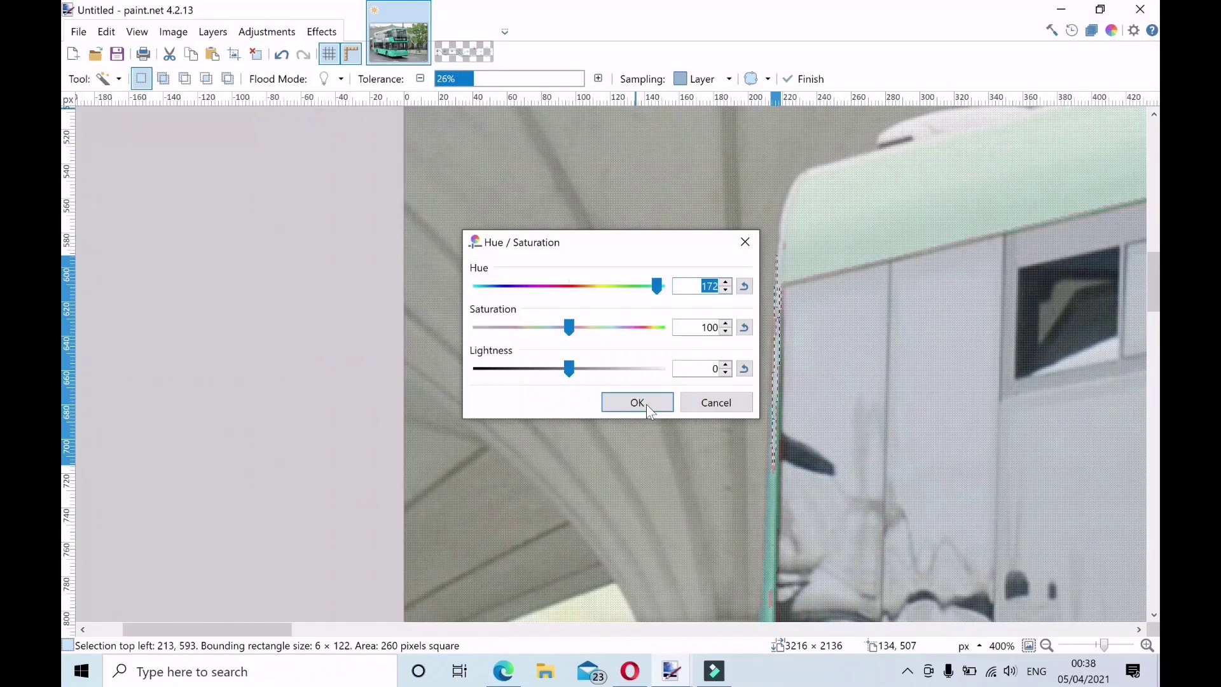
click(638, 402)
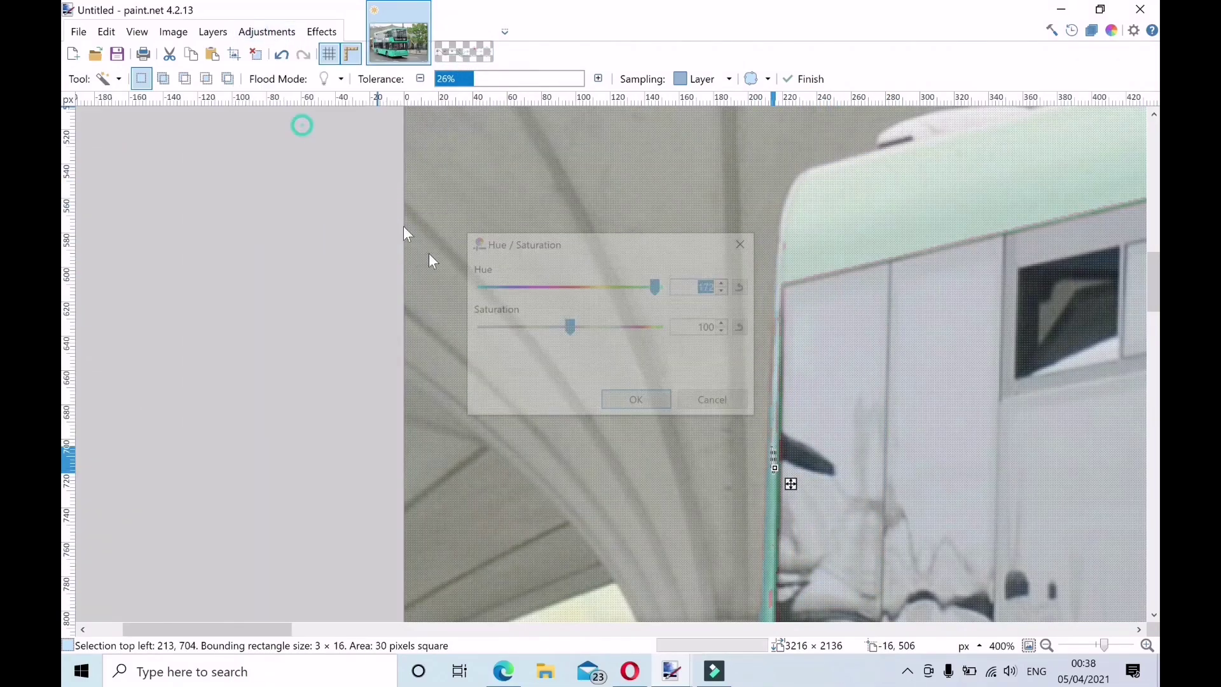
scroll(66, 324, down, 5)
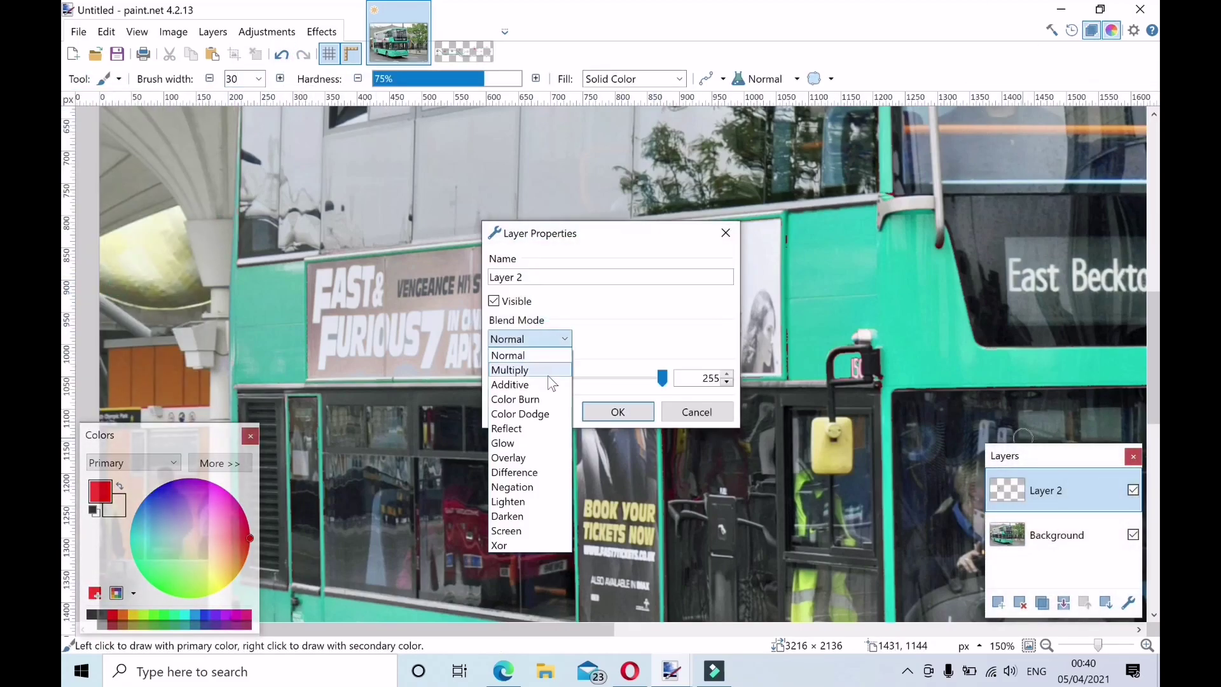
Paint a solid red T-shaped panel over the upper-deck side advert, filling the T's bottom.
drag(633, 315, 676, 299)
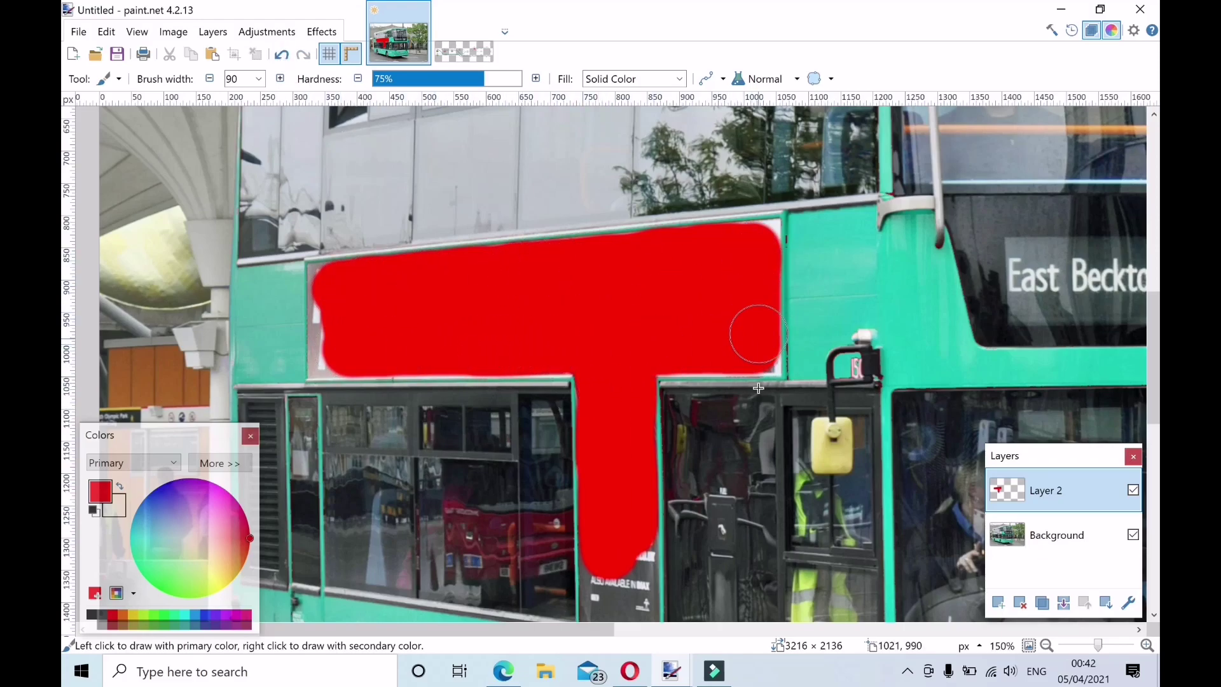
scroll(759, 333, up, 3)
scroll(662, 285, down, 5)
click(661, 285)
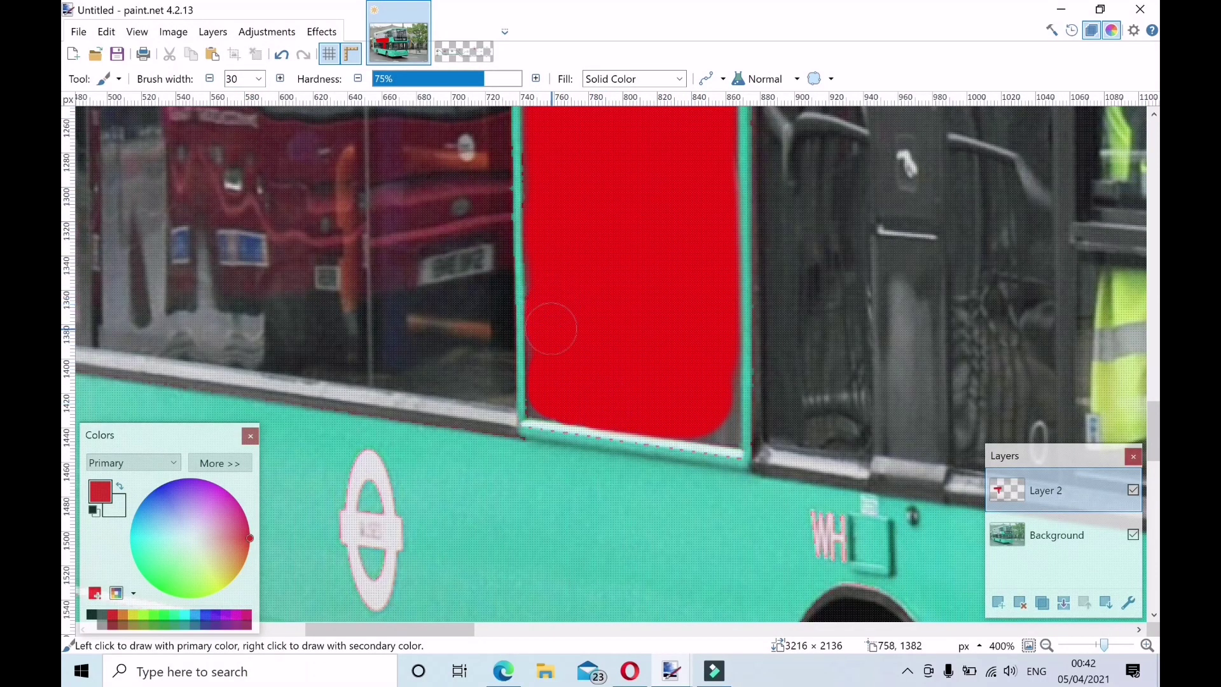
scroll(717, 420, up, 10)
scroll(890, 382, left, 10)
scroll(1095, 353, left, 5)
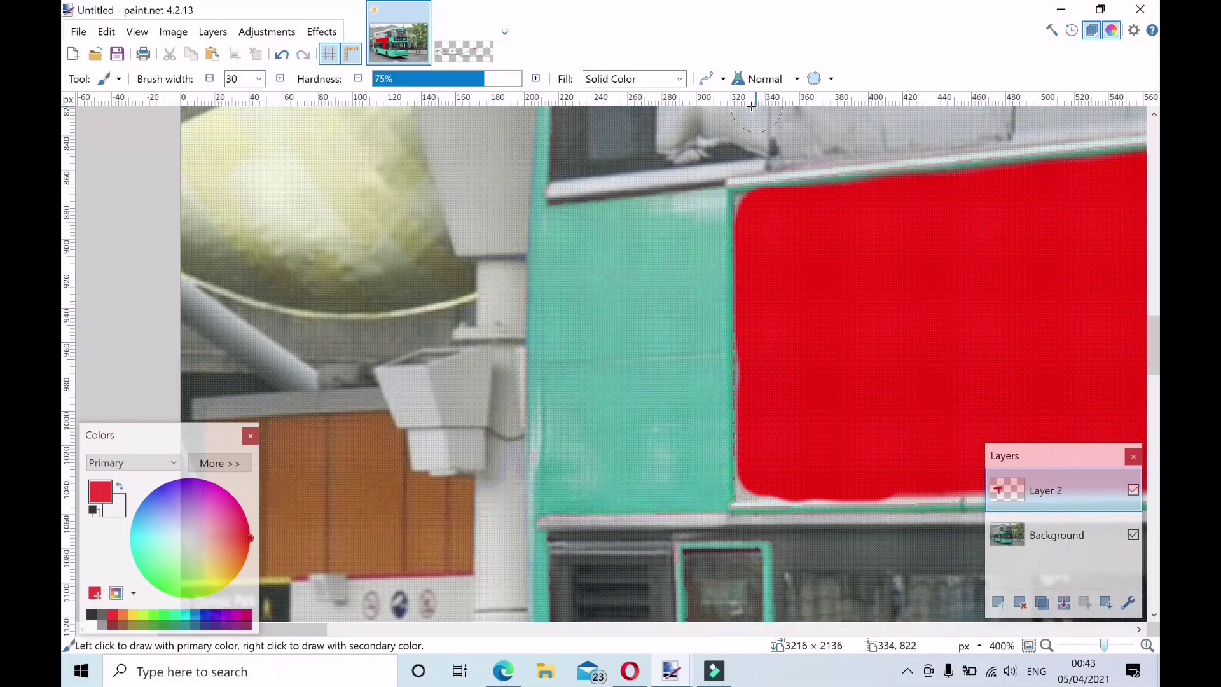
scroll(837, 494, right, 3)
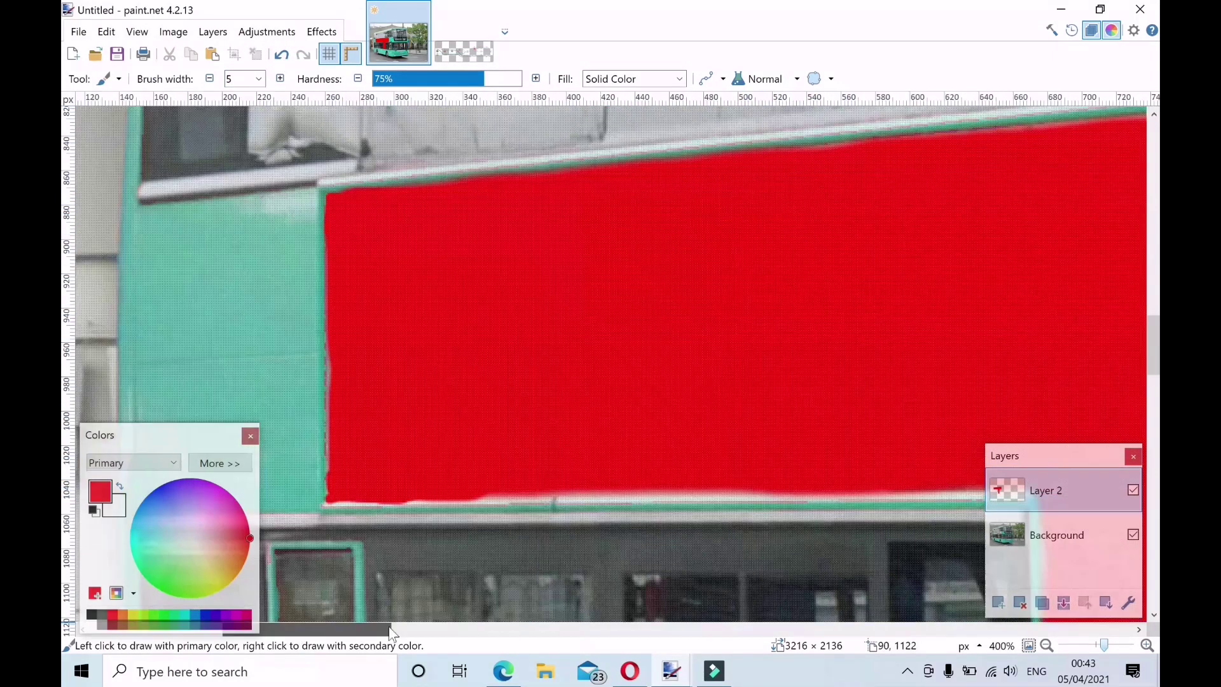
scroll(520, 483, right, 10)
scroll(521, 274, up, 3)
drag(494, 216, 522, 272)
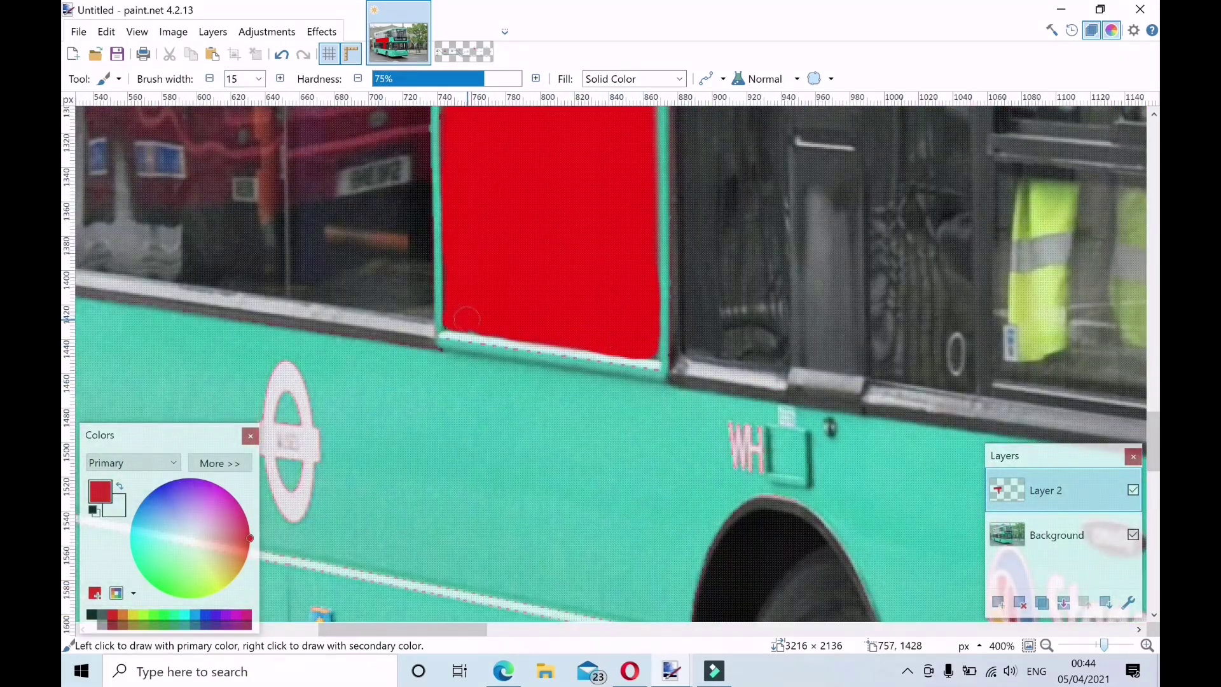
drag(1104, 645, 1094, 646)
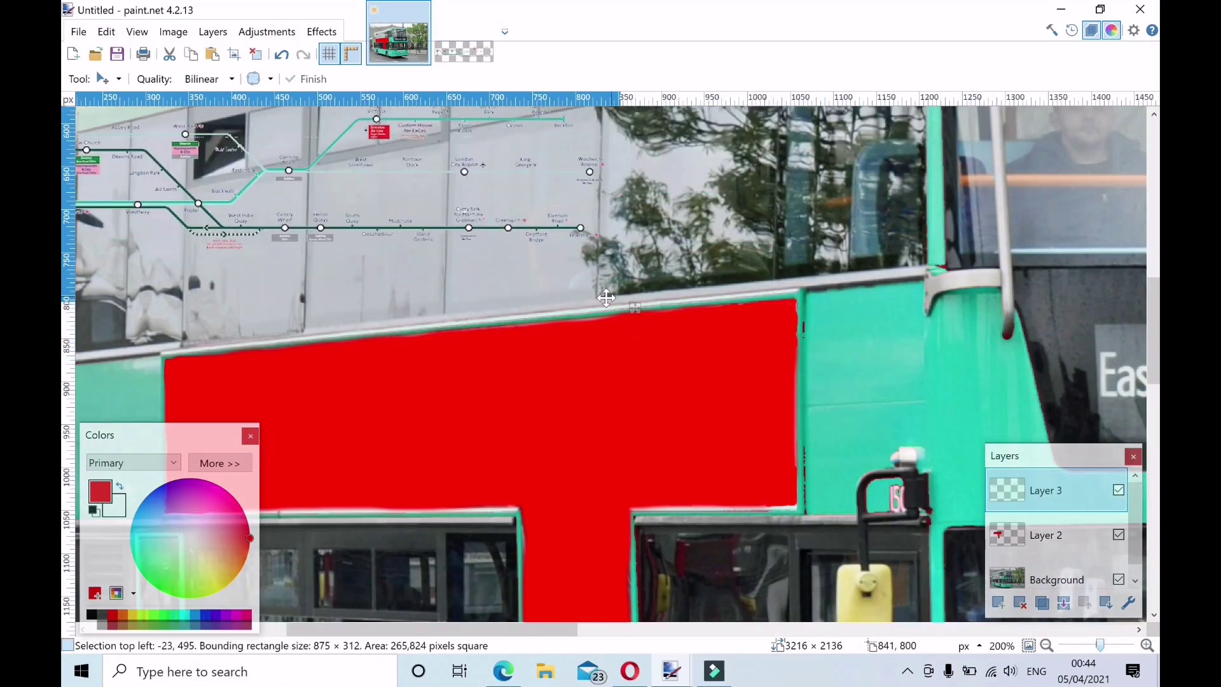
Move, scale and tilt the pasted route map to fill the red panel.
drag(607, 297, 910, 538)
mouse_move(900, 384)
mouse_down()
mouse_move(812, 430)
mouse_move(820, 458)
mouse_up()
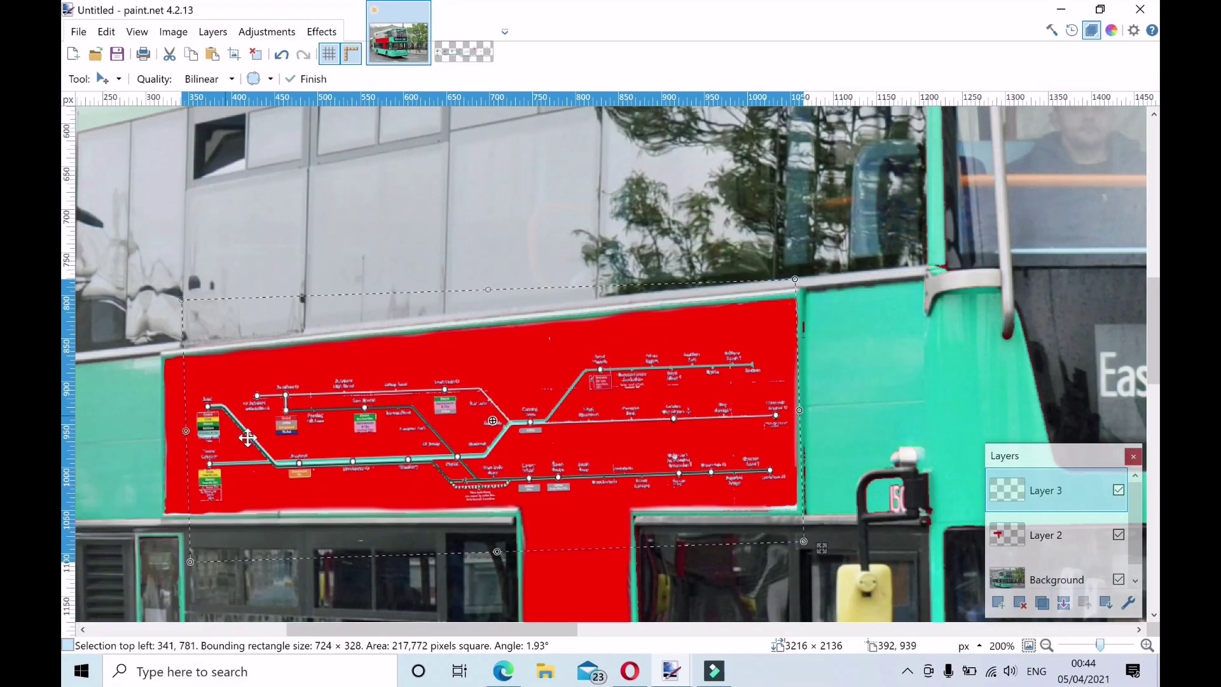
drag(487, 289, 477, 254)
drag(186, 431, 164, 396)
drag(799, 411, 799, 403)
drag(804, 541, 826, 528)
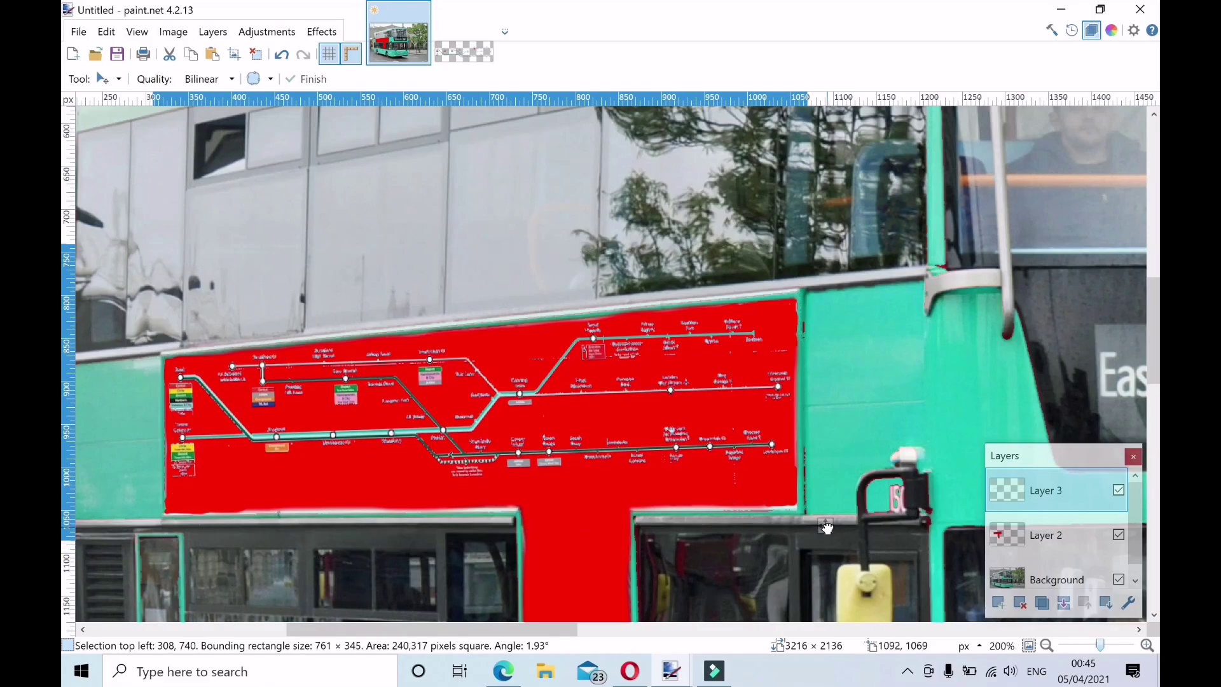
key(s)
Write the 'Welcome' text on the red strip with the Text tool.
scroll(826, 528, down, 5)
click(110, 78)
click(102, 406)
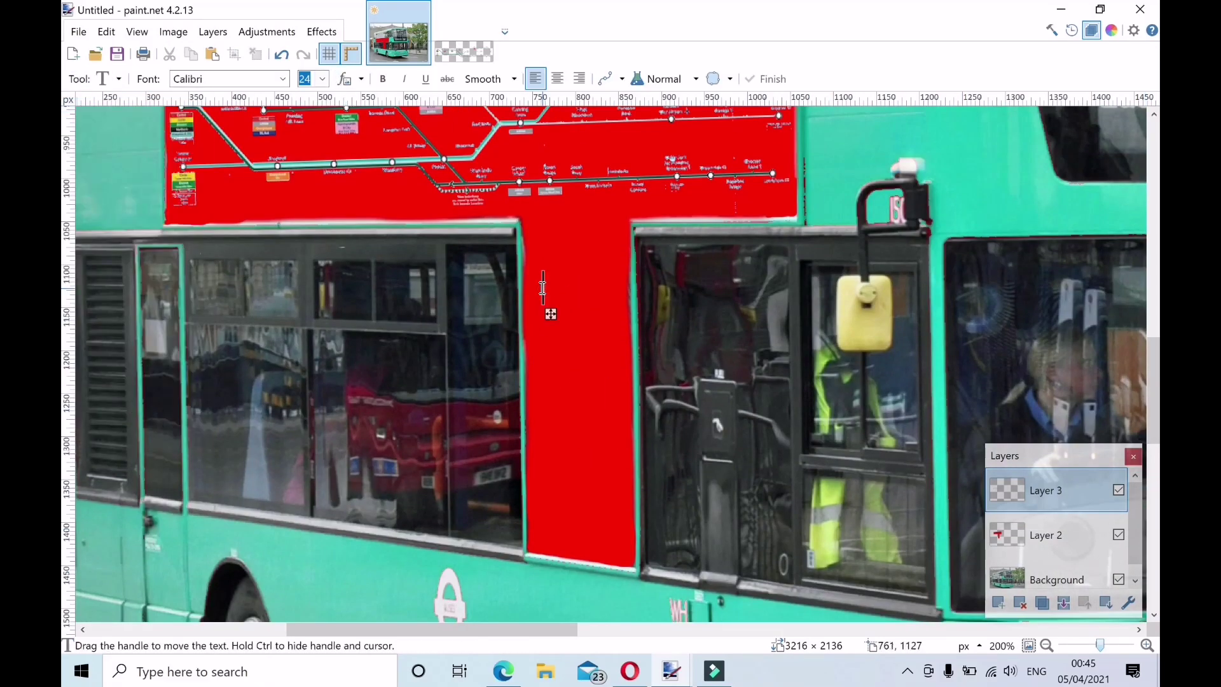
text(Welcome)
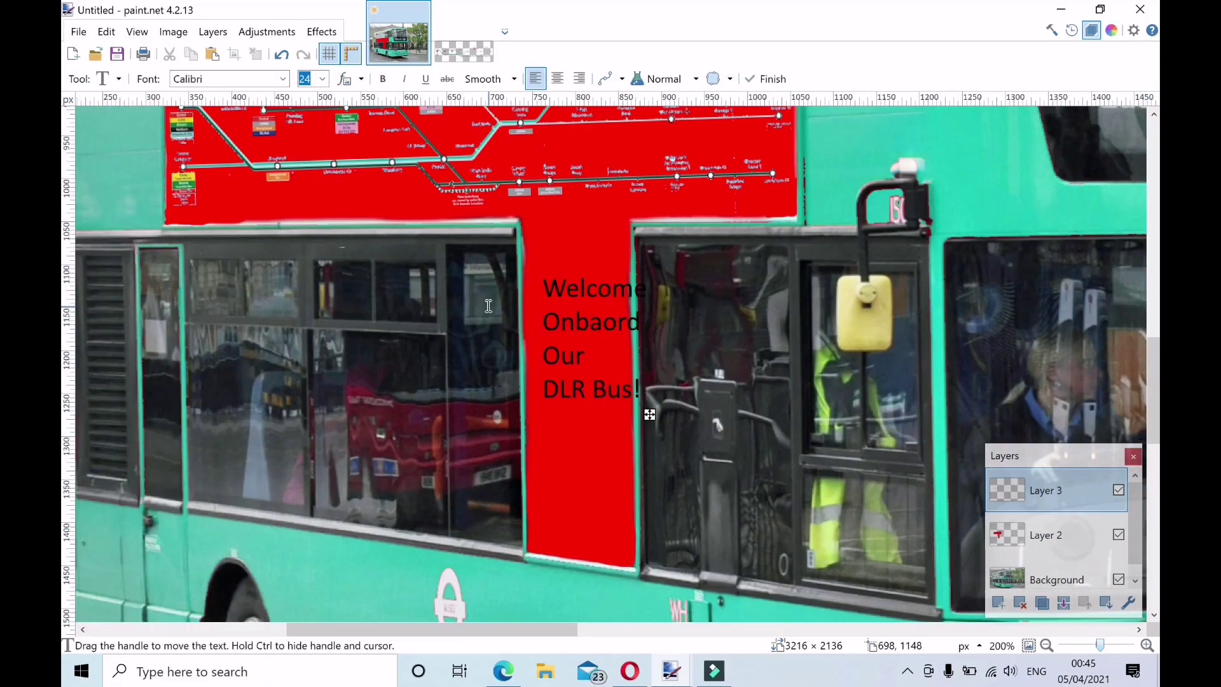
scroll(572, 382, right, 1)
click(513, 449)
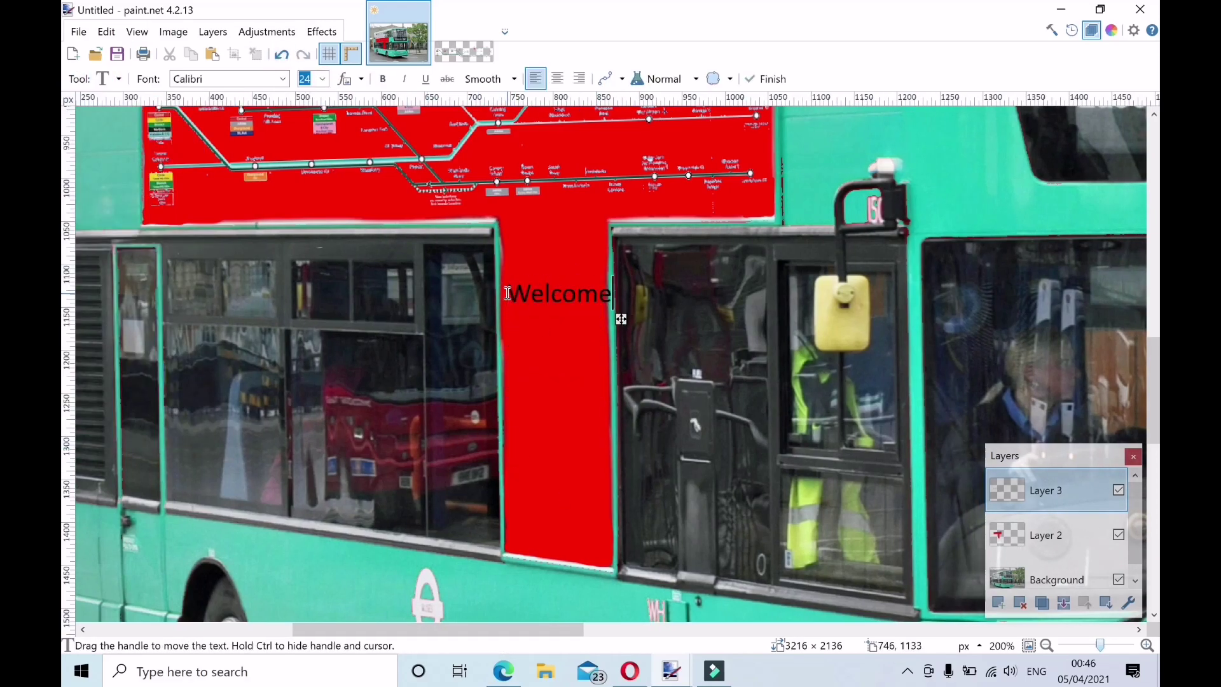
Shrink the pasted DLR logo onto the red strip and commit its placement.
click(109, 78)
click(102, 77)
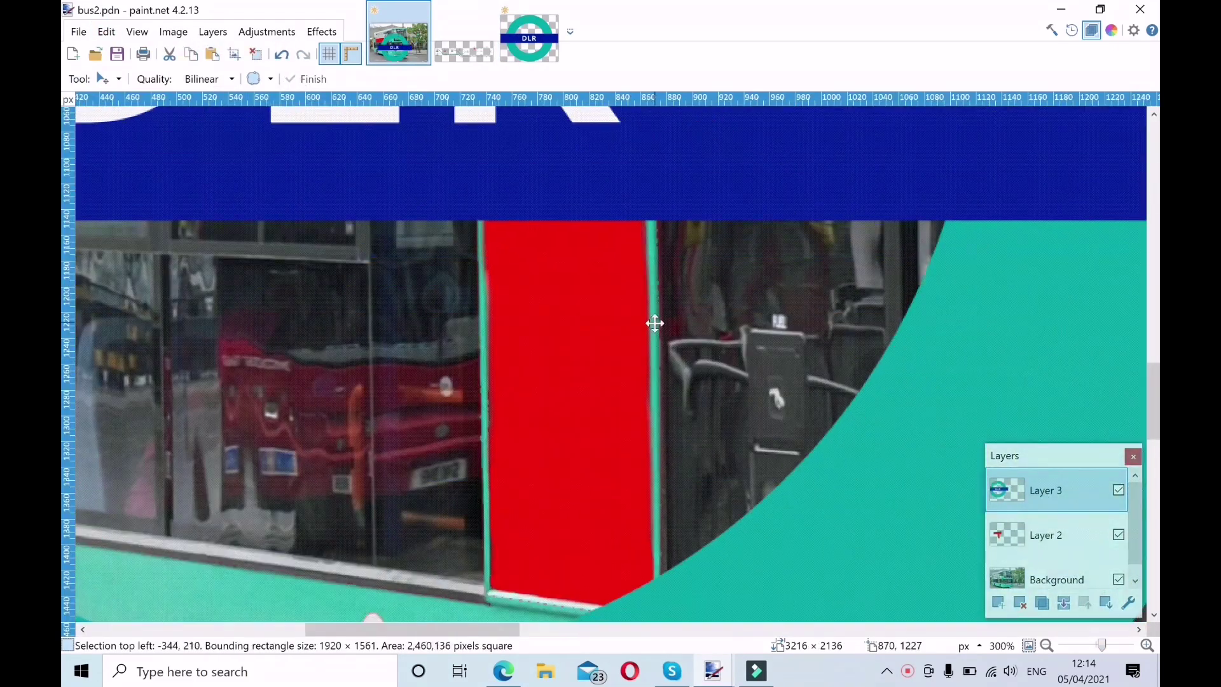
mouse_move(655, 323)
mouse_down()
mouse_move(671, 509)
mouse_move(807, 466)
mouse_move(846, 534)
mouse_move(738, 510)
mouse_move(668, 547)
mouse_move(606, 534)
mouse_up()
key(s)
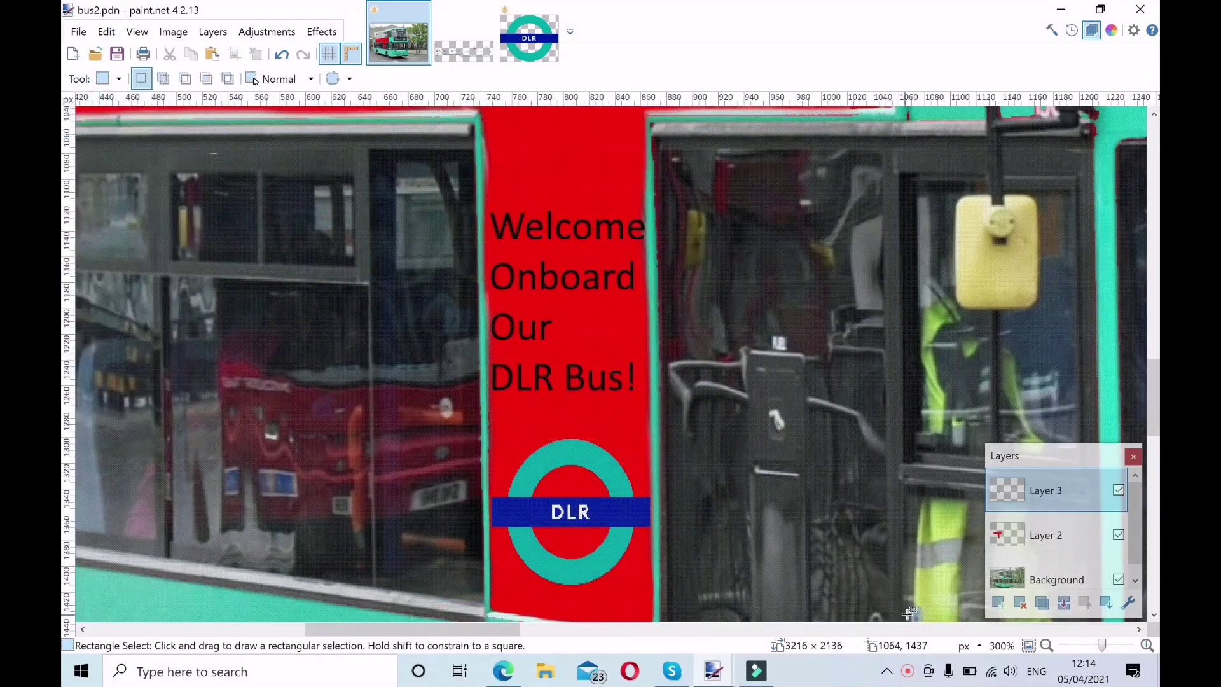
key(ctrl+minus)
scroll(636, 318, up, 4)
click(111, 78)
On the original photo layer, paint over the first 2 of route number 262 with sampled dark colour.
click(127, 344)
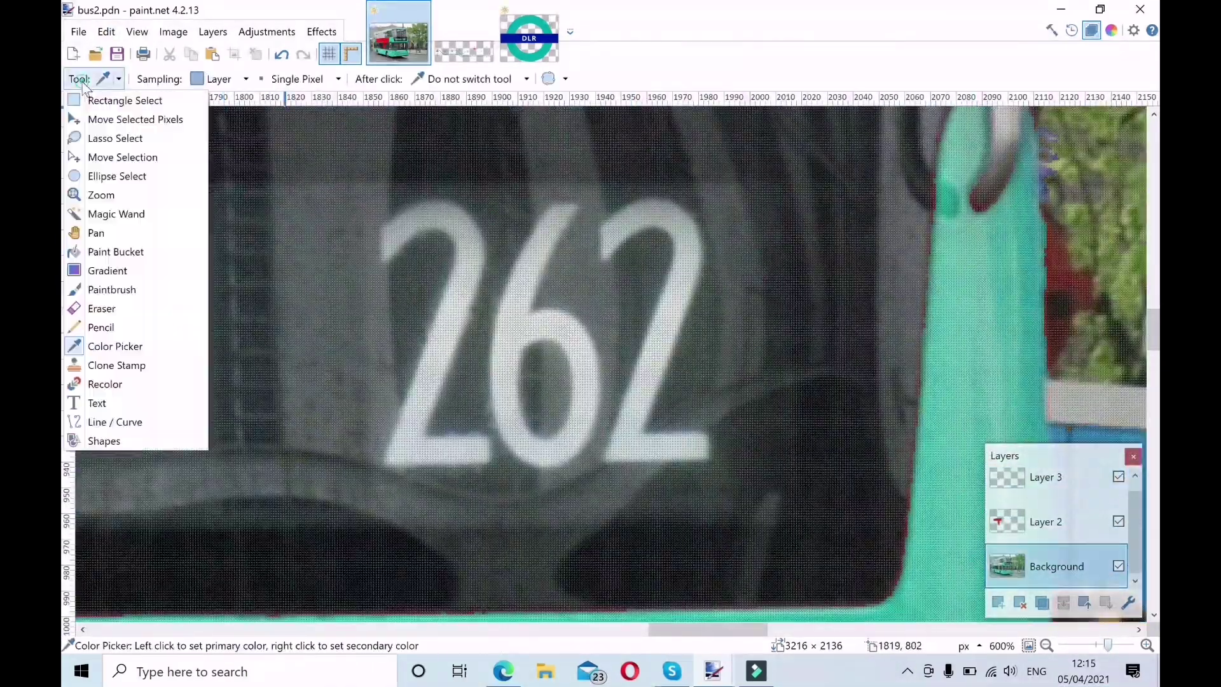
click(1056, 566)
key(b)
mouse_move(423, 212)
mouse_down()
mouse_move(496, 407)
mouse_move(485, 255)
mouse_move(465, 439)
mouse_up()
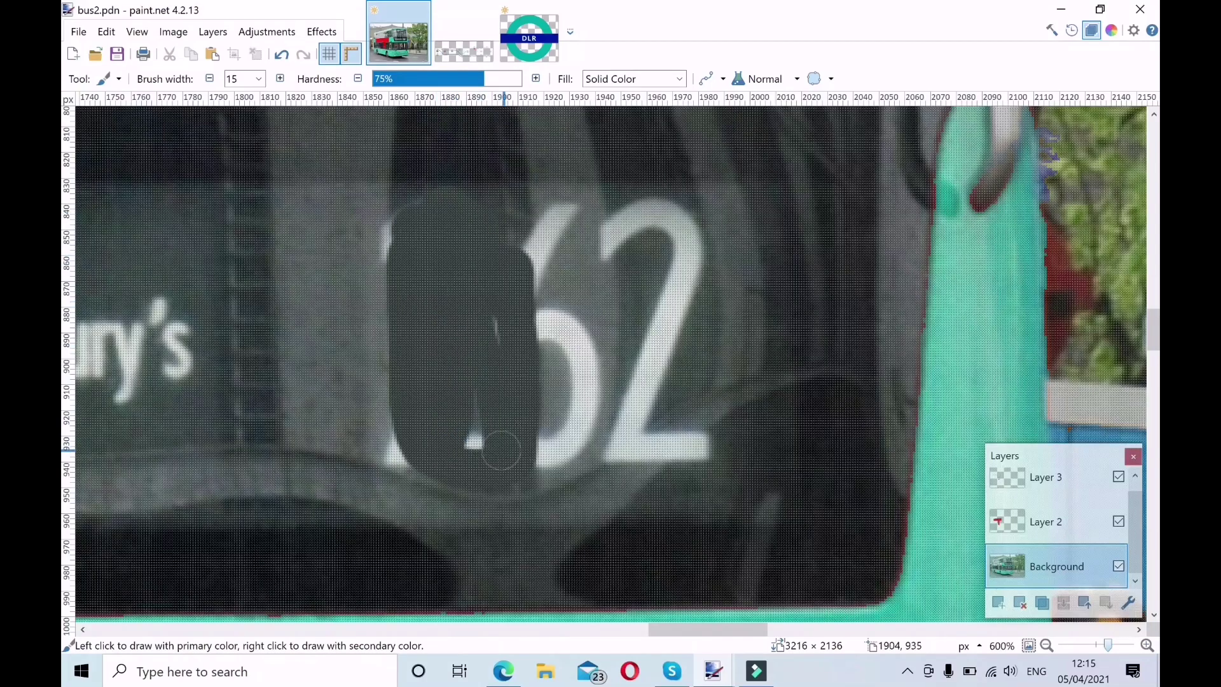
click(283, 54)
mouse_move(487, 210)
mouse_down()
mouse_move(401, 267)
mouse_move(459, 435)
mouse_up()
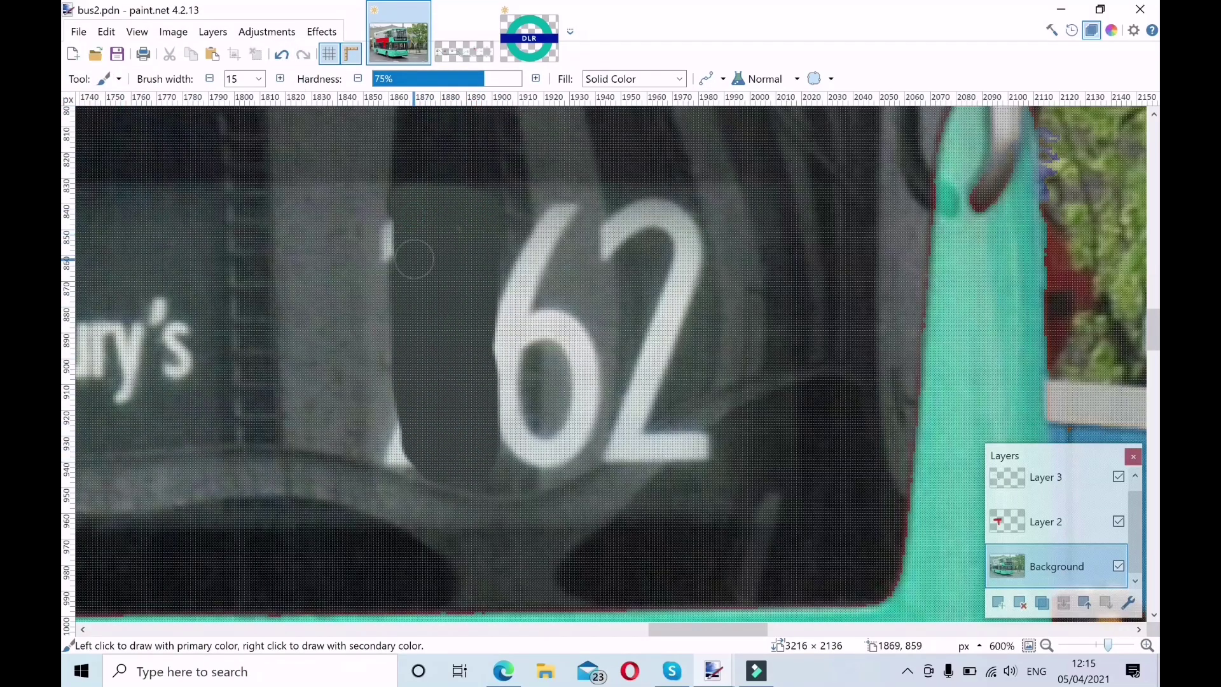
ctrl+click(294, 114)
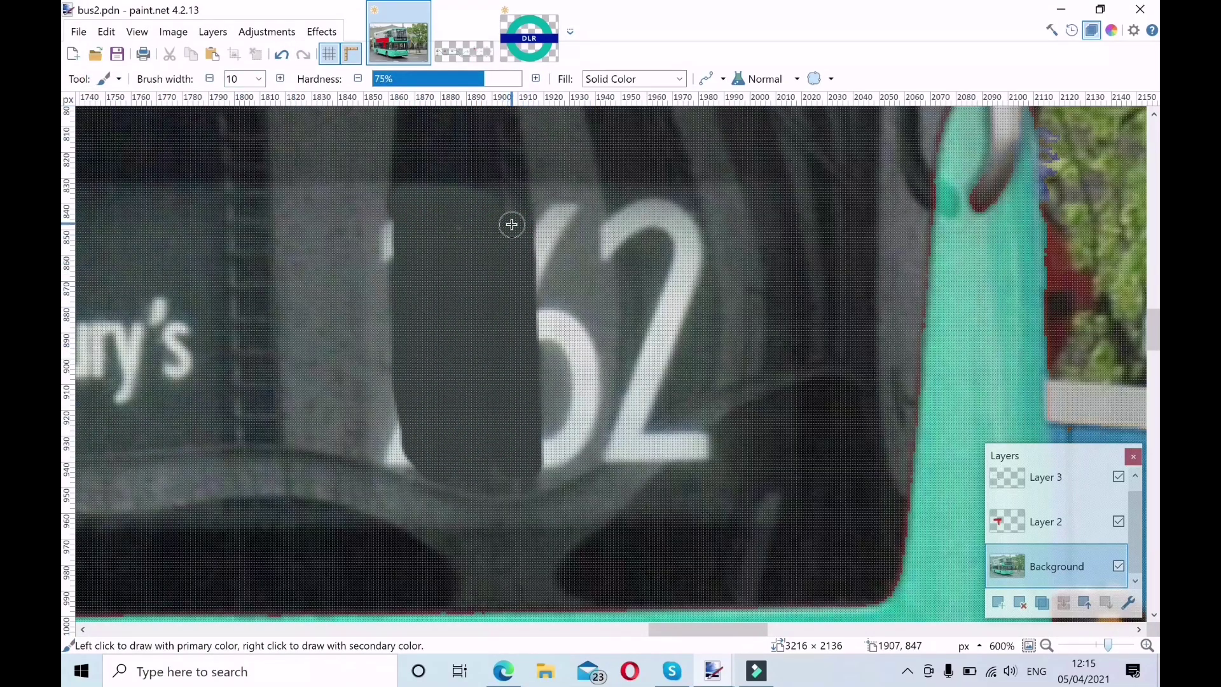
click(101, 78)
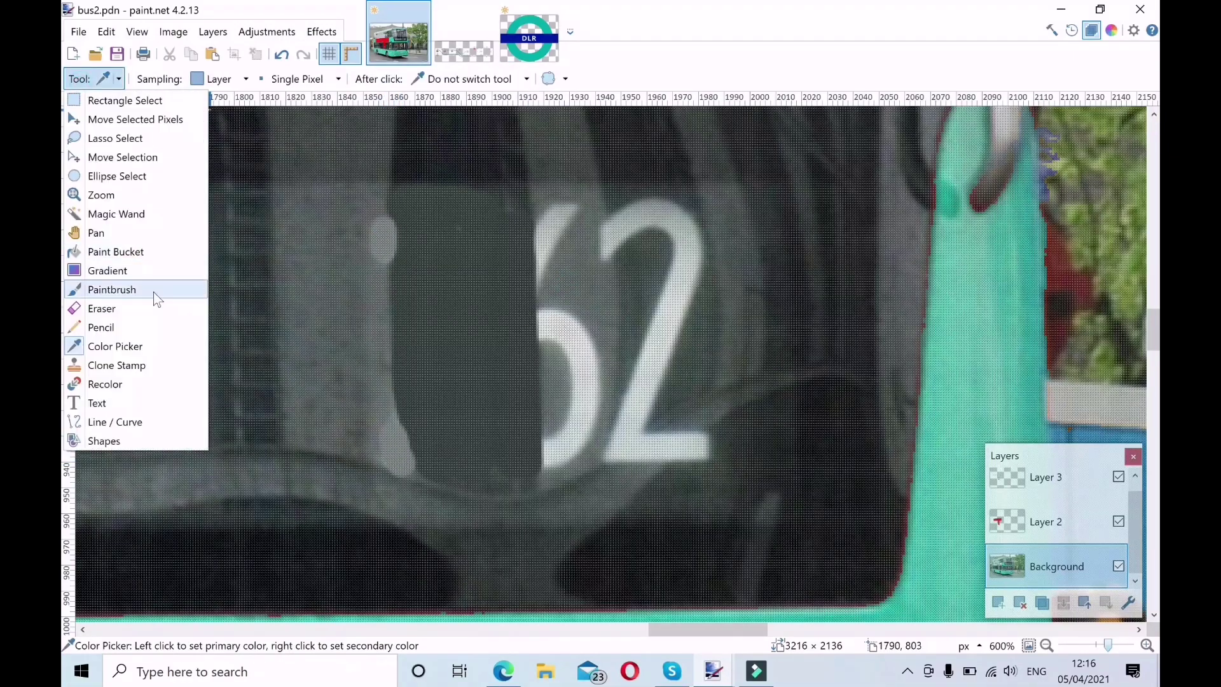
click(156, 296)
Paint out the 6 and last 2 of 262, resampling dark grey to clean leftover white streaks.
drag(574, 213, 539, 310)
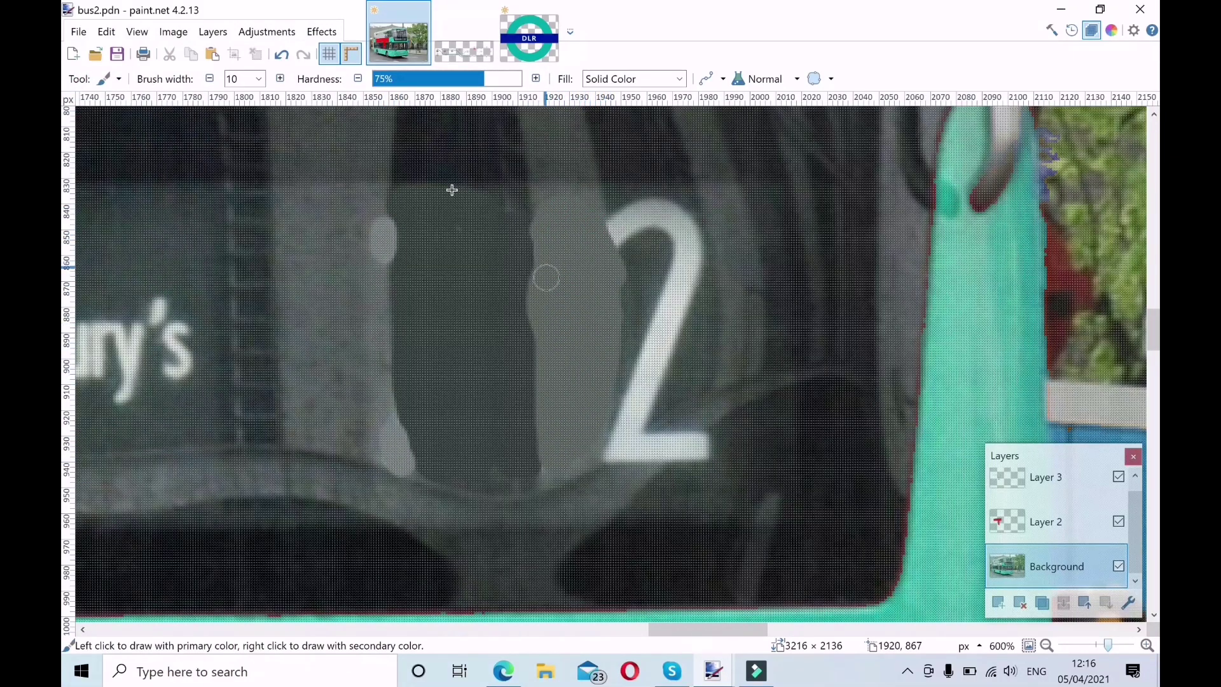
click(102, 78)
click(155, 295)
drag(614, 238, 633, 228)
drag(667, 340, 649, 280)
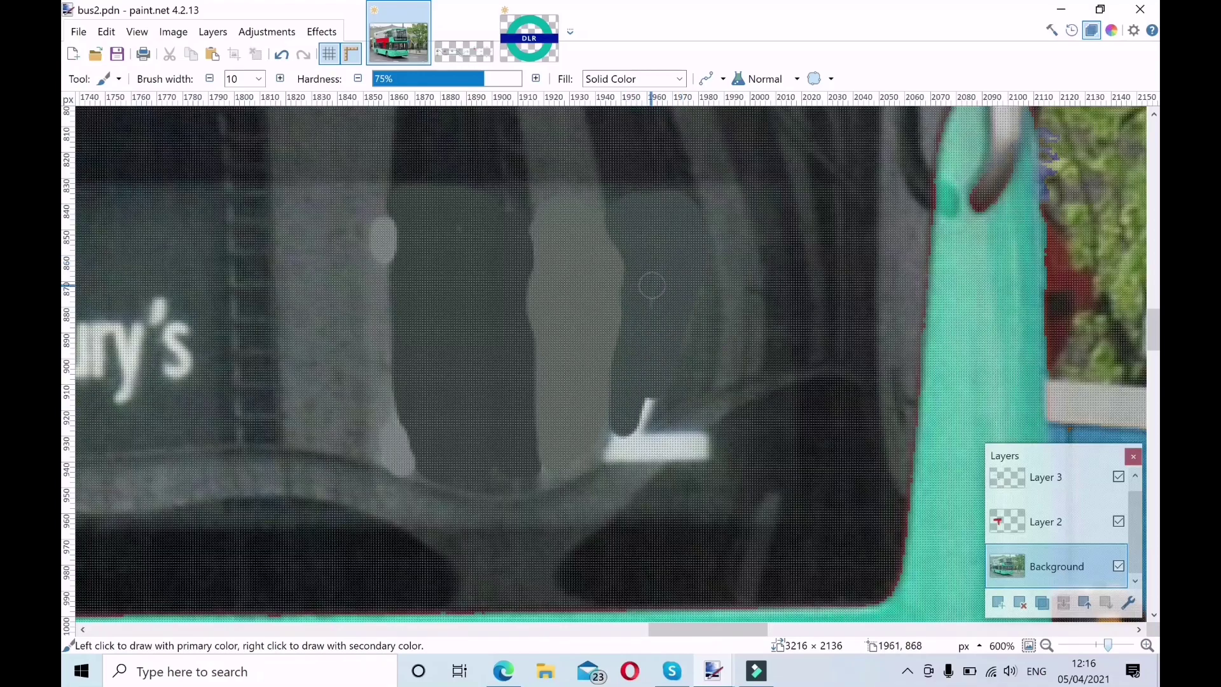
click(102, 79)
click(155, 295)
text(6)
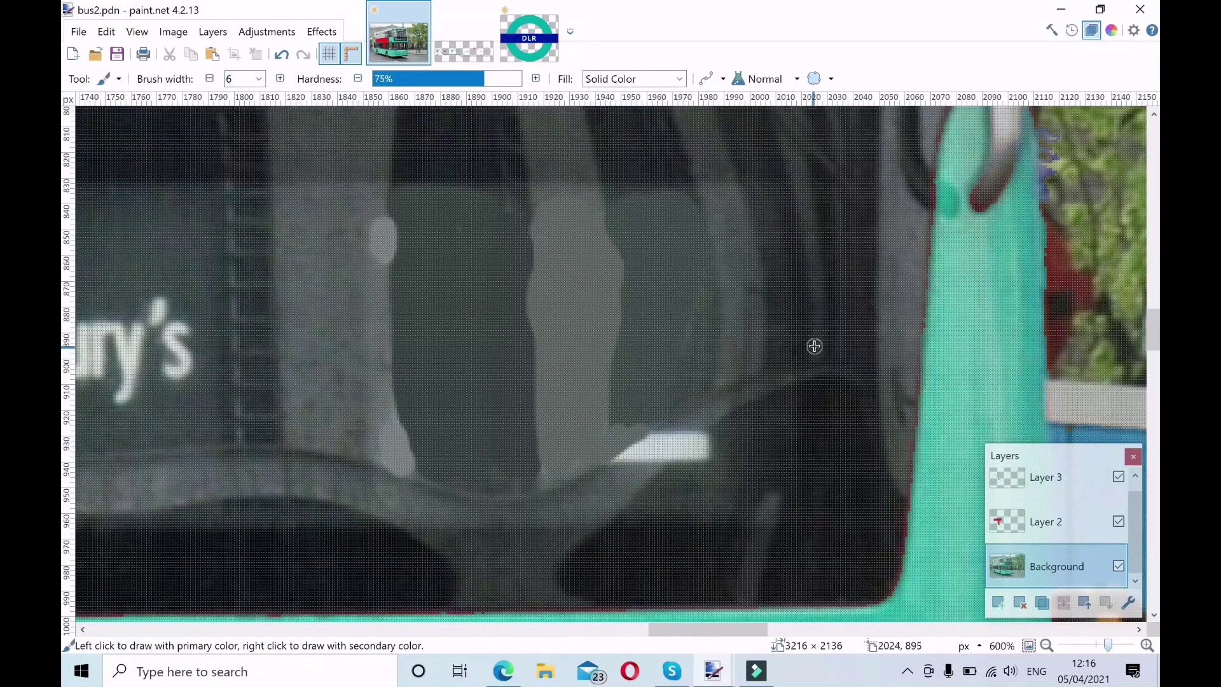
text(k)
click(681, 423)
key(b)
key(k)
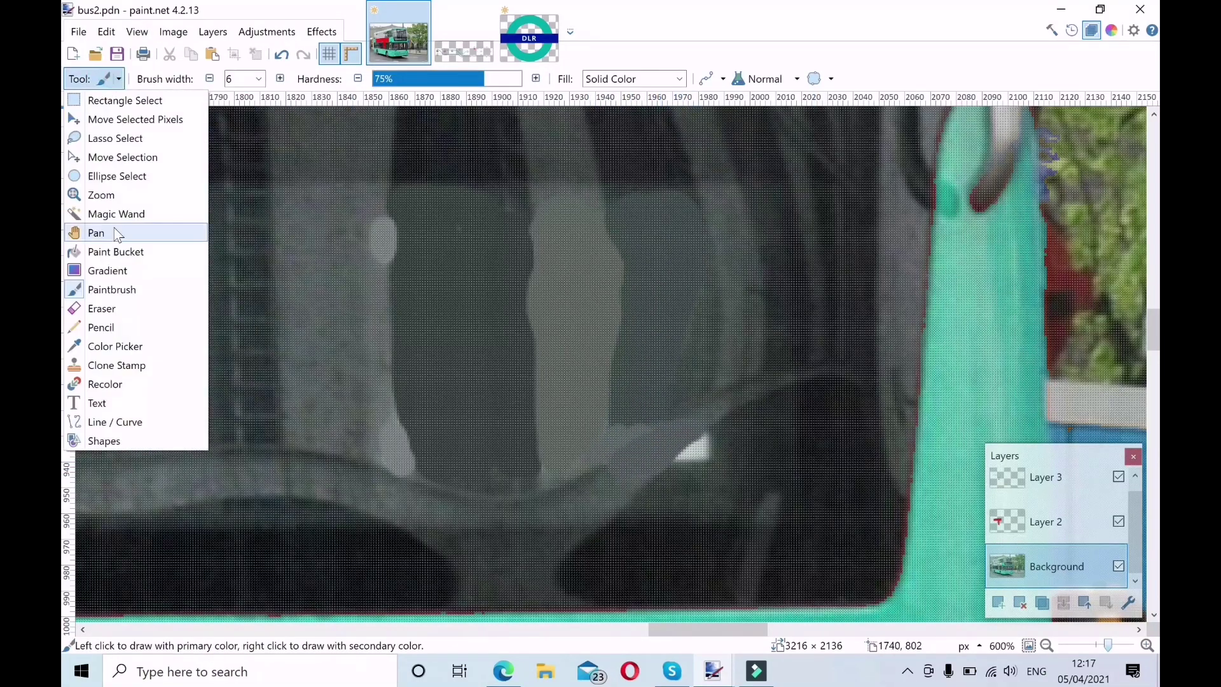
click(674, 433)
key(b)
drag(711, 436, 682, 462)
Paint over the word East with greys sampled from the surrounding destination display.
scroll(466, 416, left, 5)
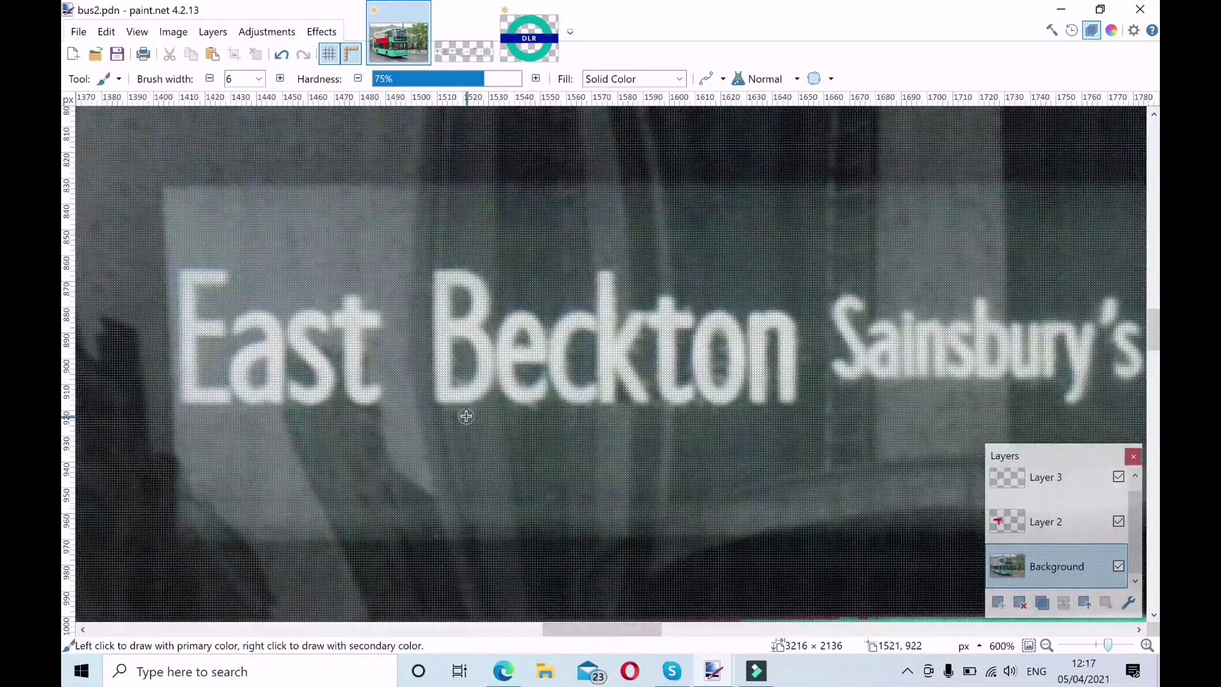
key(k)
click(128, 334)
key(b)
drag(185, 273, 226, 277)
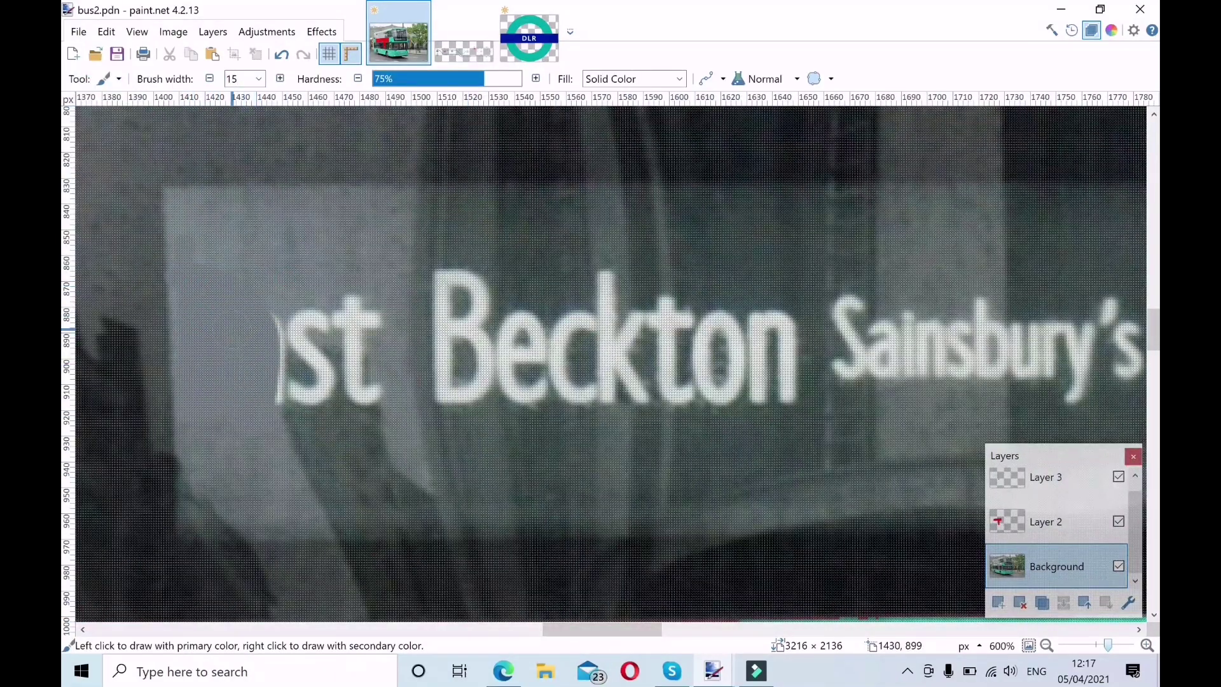
key(k)
click(335, 418)
key(b)
drag(325, 363, 351, 361)
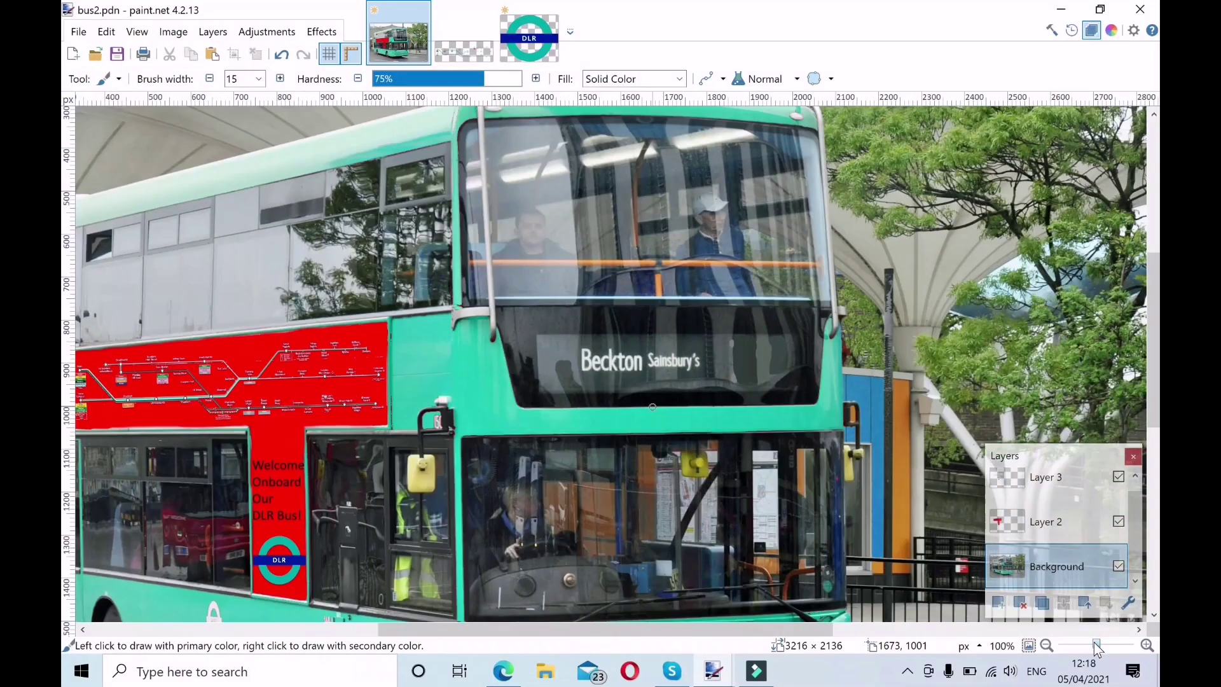
key(k)
click(398, 260)
key(b)
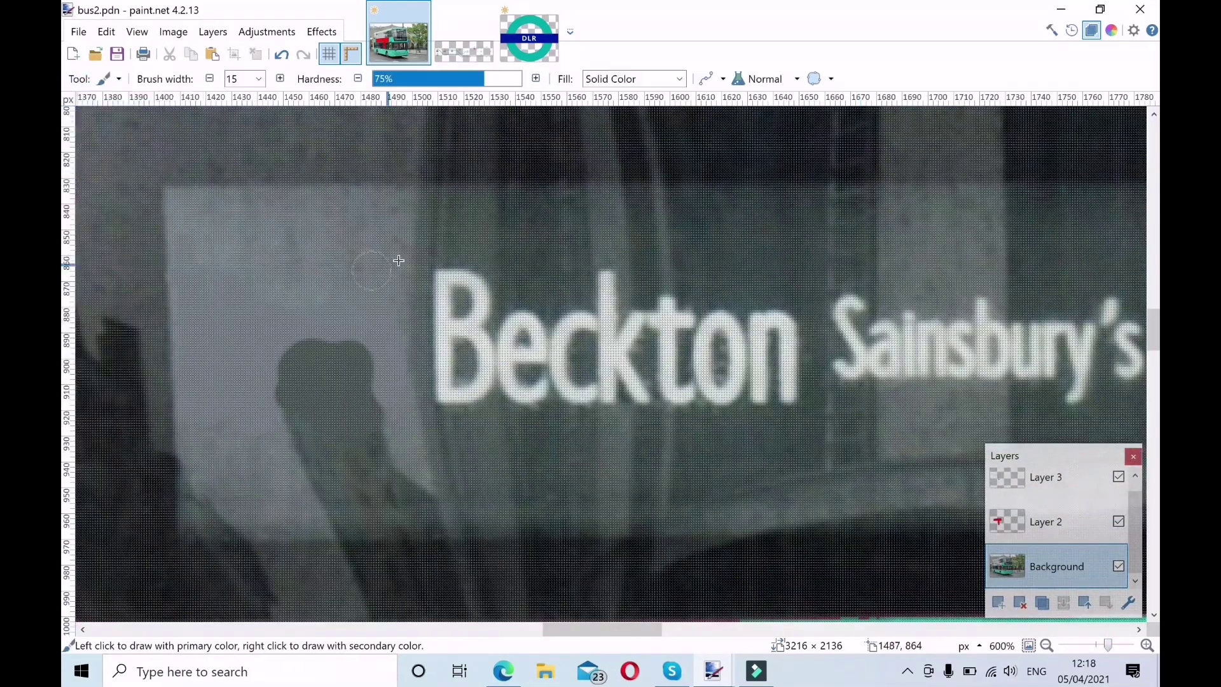
key(k)
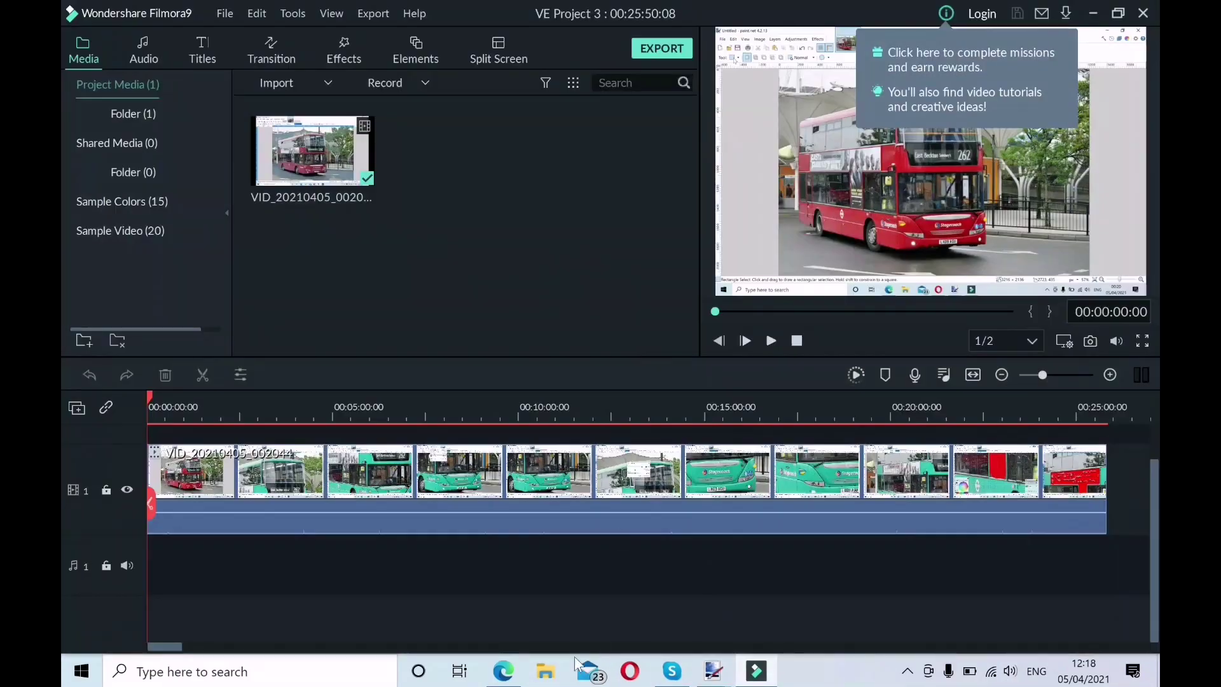
click(536, 312)
Paint over Beckton with a wider brush, sampling nearby dark greys.
key(b)
key(k)
click(570, 248)
key(b)
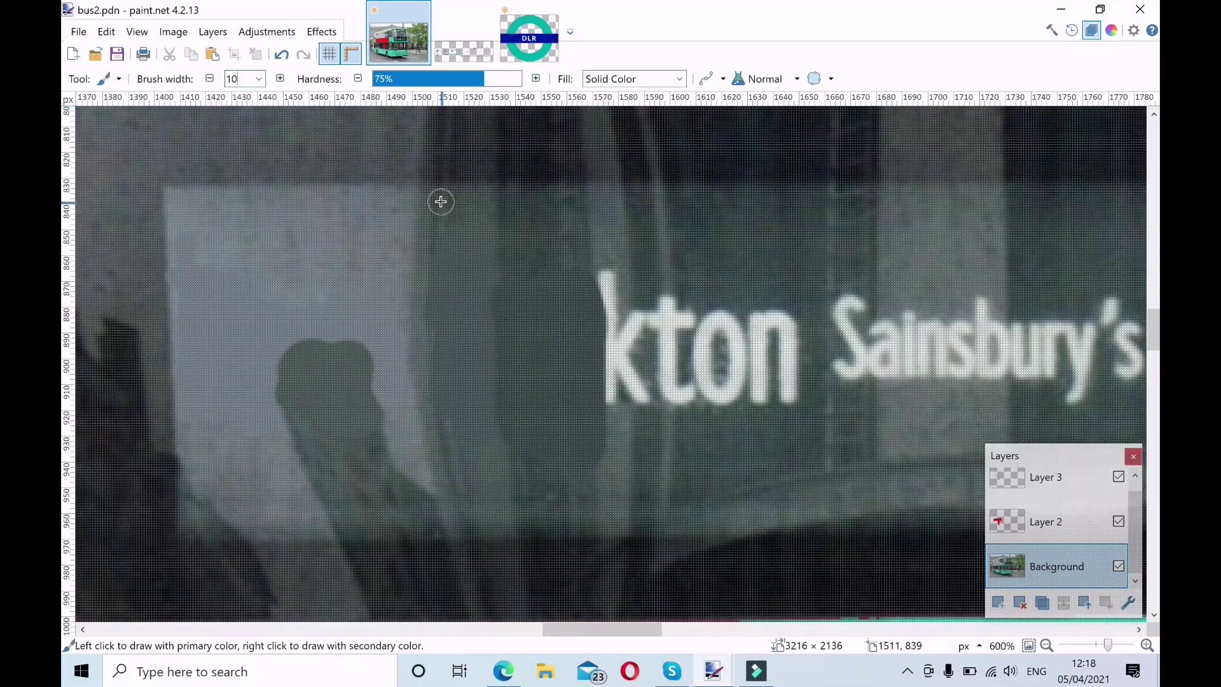
key(k)
click(646, 254)
key(b)
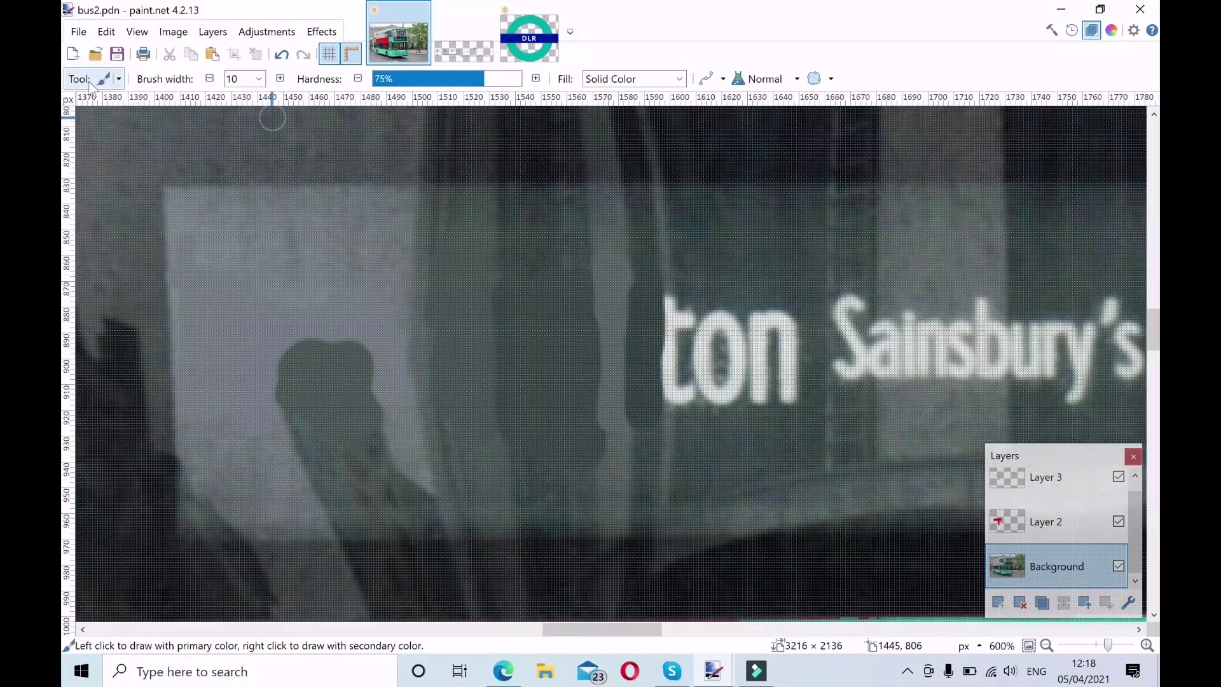
key(k)
click(671, 264)
key(b)
key(k)
click(666, 325)
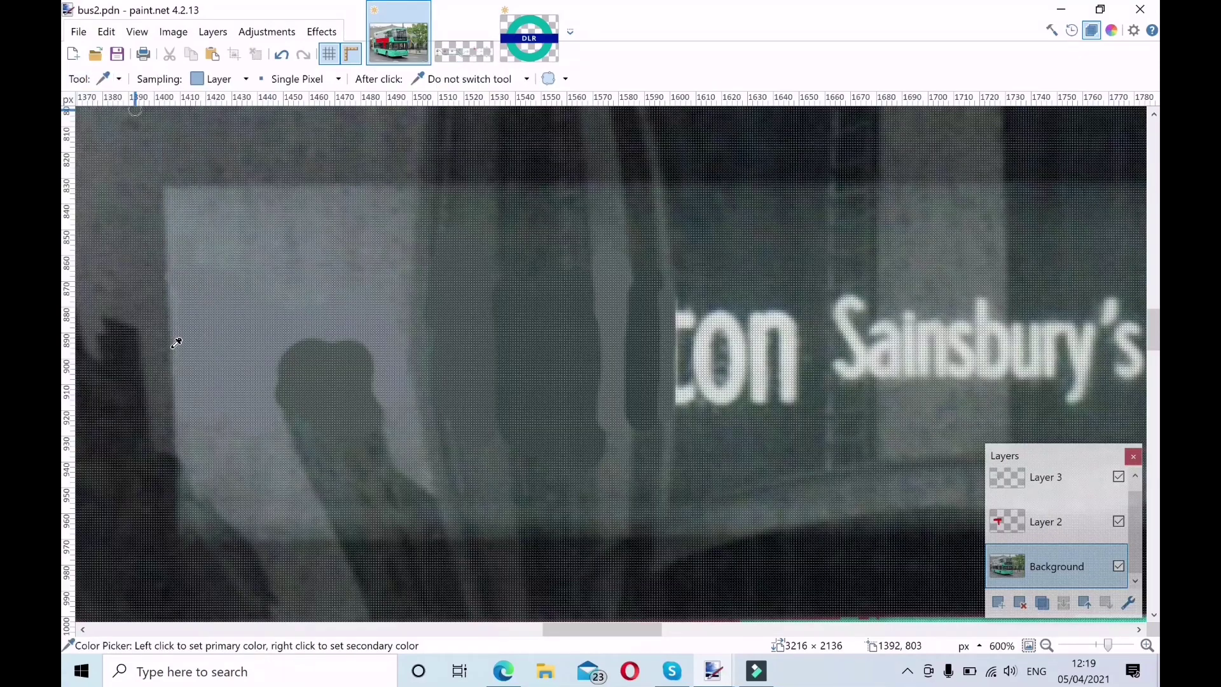
key(b)
key(bracketright)
key(bracketright)
key(bracketright)
drag(706, 356, 792, 374)
Paint out Sainsbury's and the last lit letters and lamp lights with a narrower brush.
key(k)
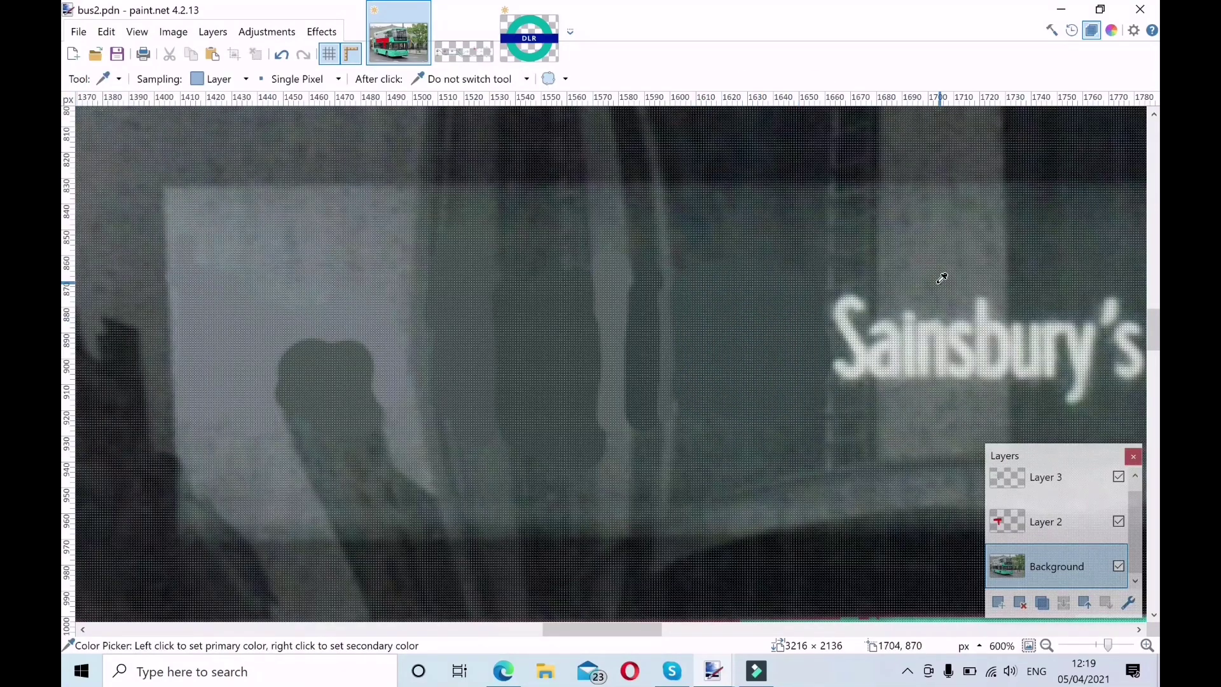
click(940, 277)
key(b)
drag(973, 314, 982, 353)
key(k)
click(869, 283)
key(b)
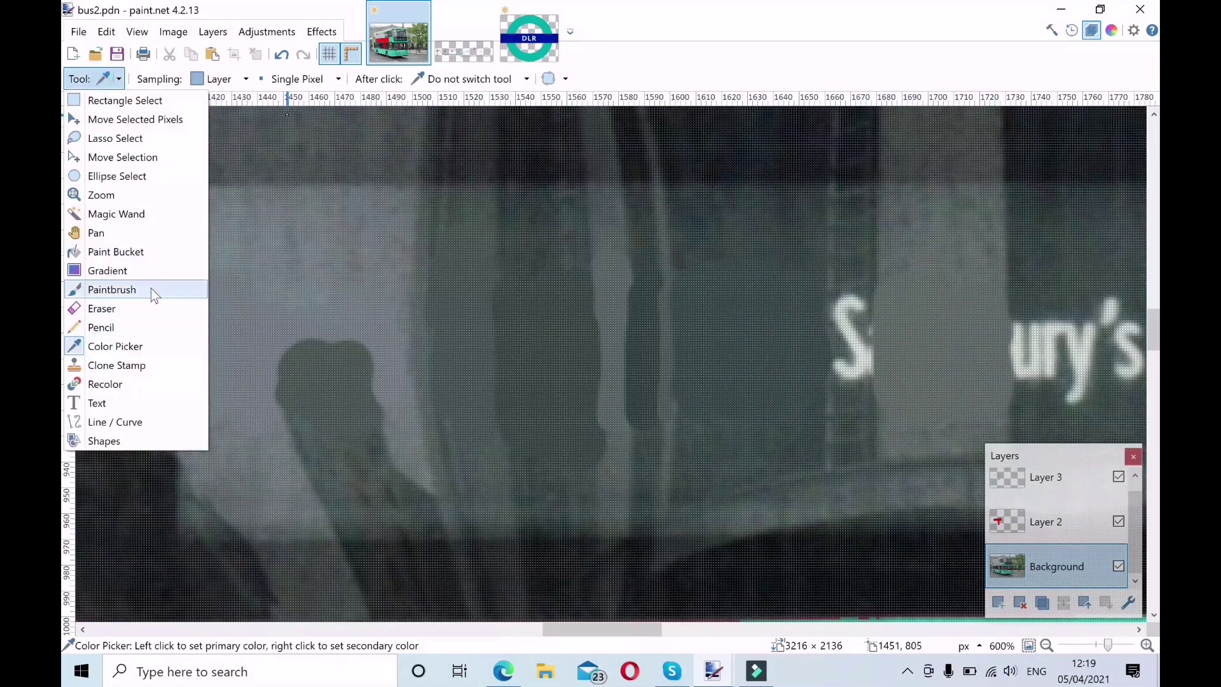
key(bracketleft)
key(bracketleft)
drag(602, 636, 656, 637)
key(k)
key(b)
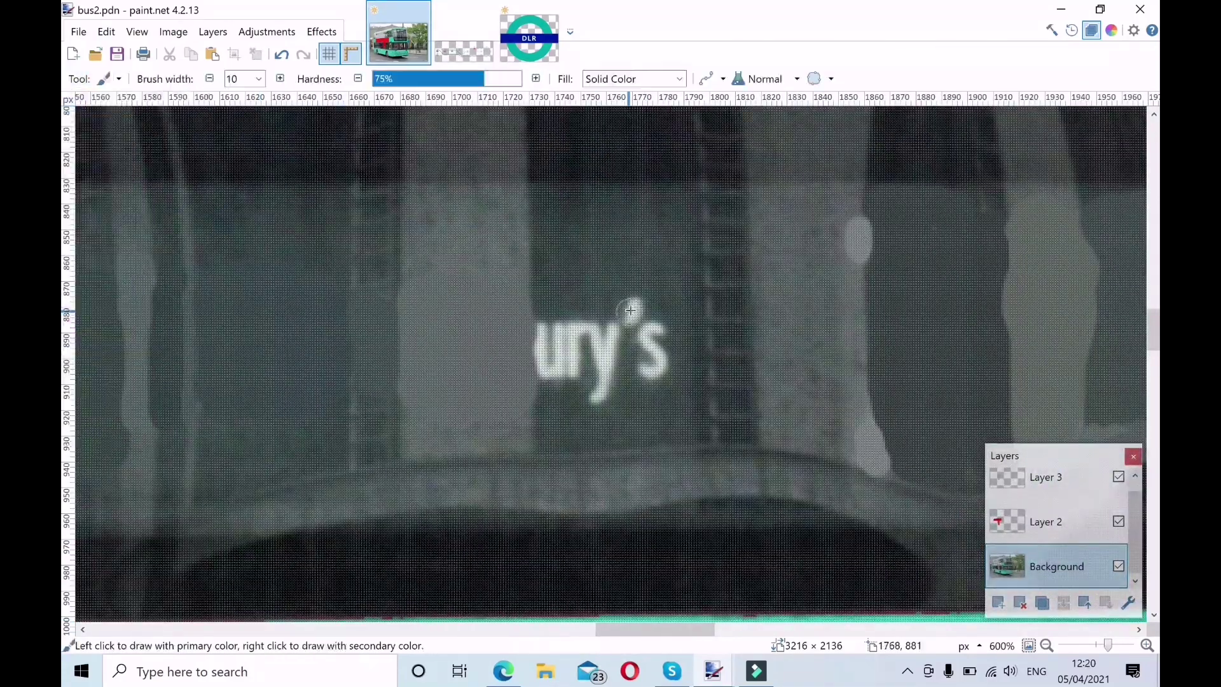
drag(628, 358, 592, 327)
Fit the whole photo in view, then return to 100% actual-size zoom.
key(ctrl+b)
key(ctrl+0)
key(t)
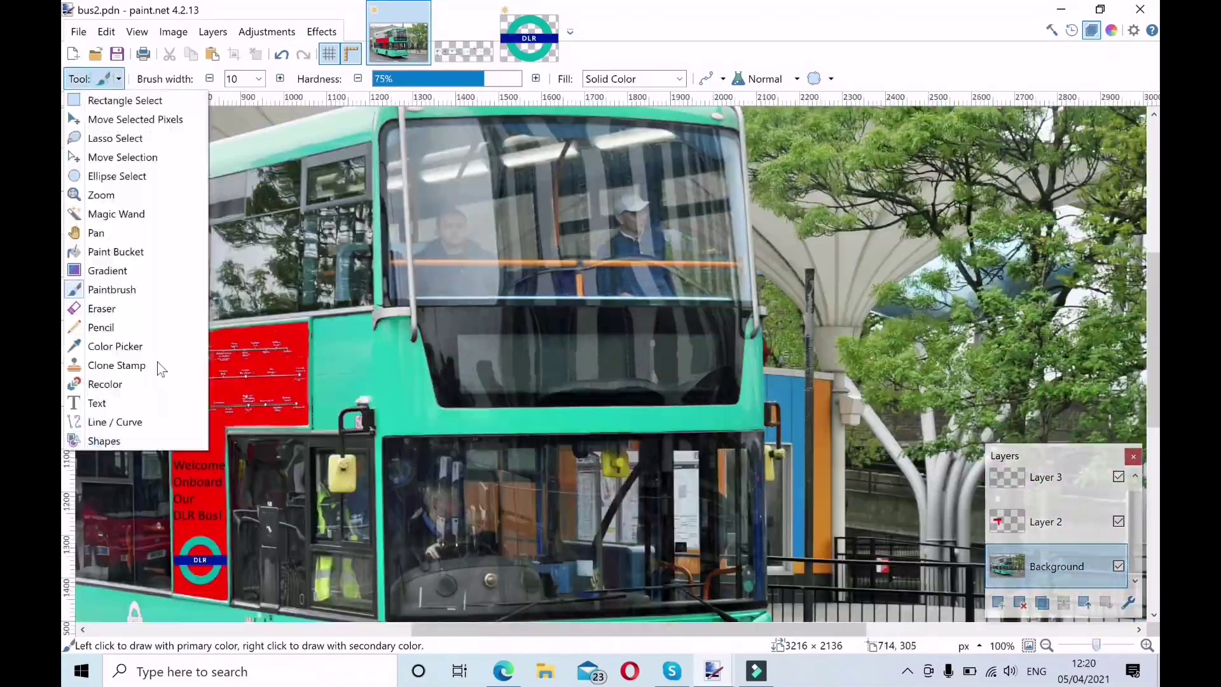
click(282, 78)
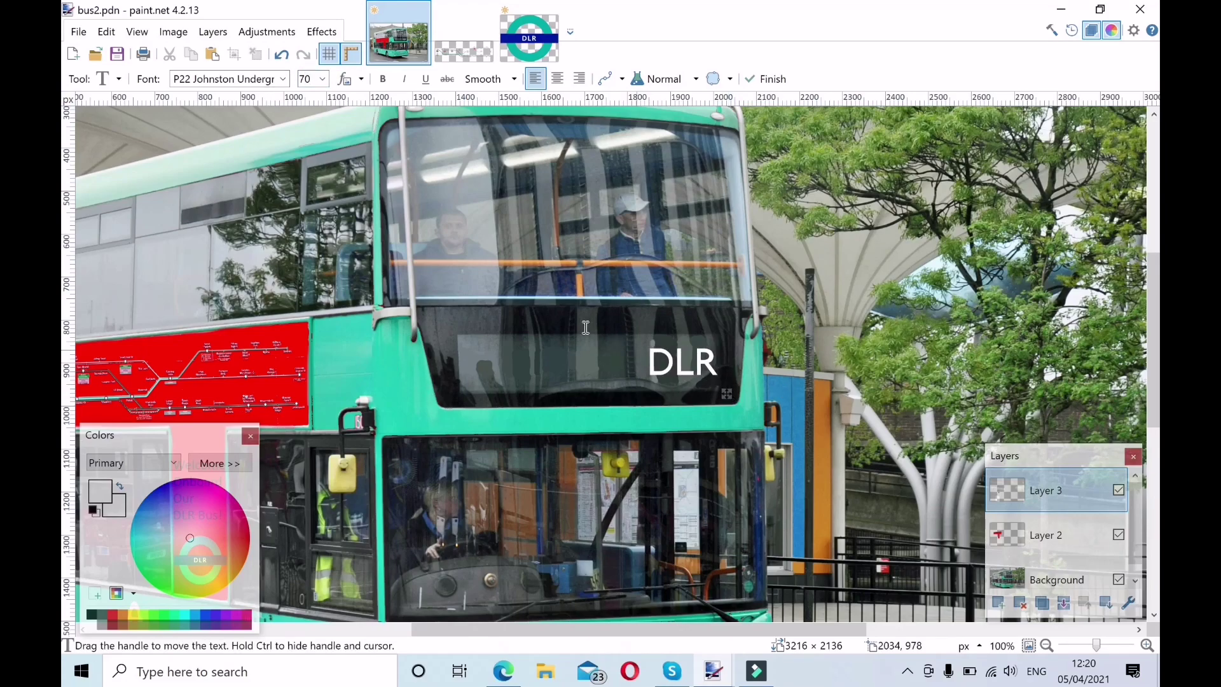
Add white 'Beckton' text beside DLR on the destination display and nudge it into position.
click(379, 368)
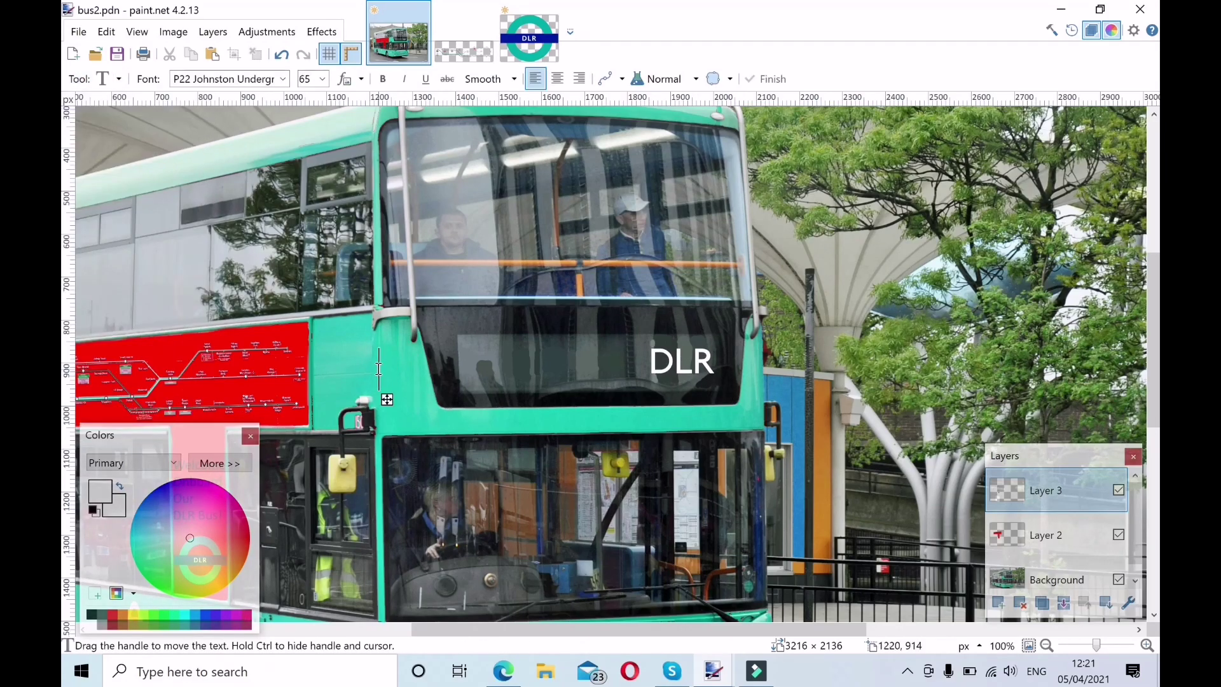
text(Beckton)
key(s)
drag(475, 346, 613, 383)
click(112, 79)
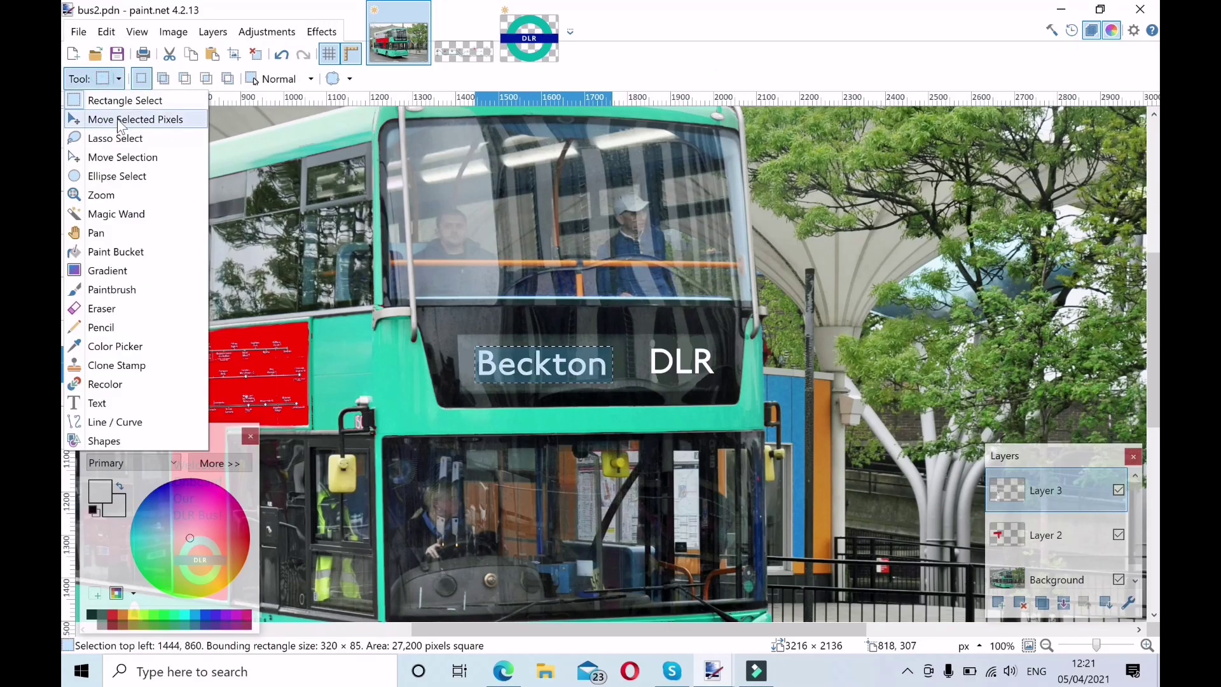
click(137, 121)
click(112, 78)
click(127, 98)
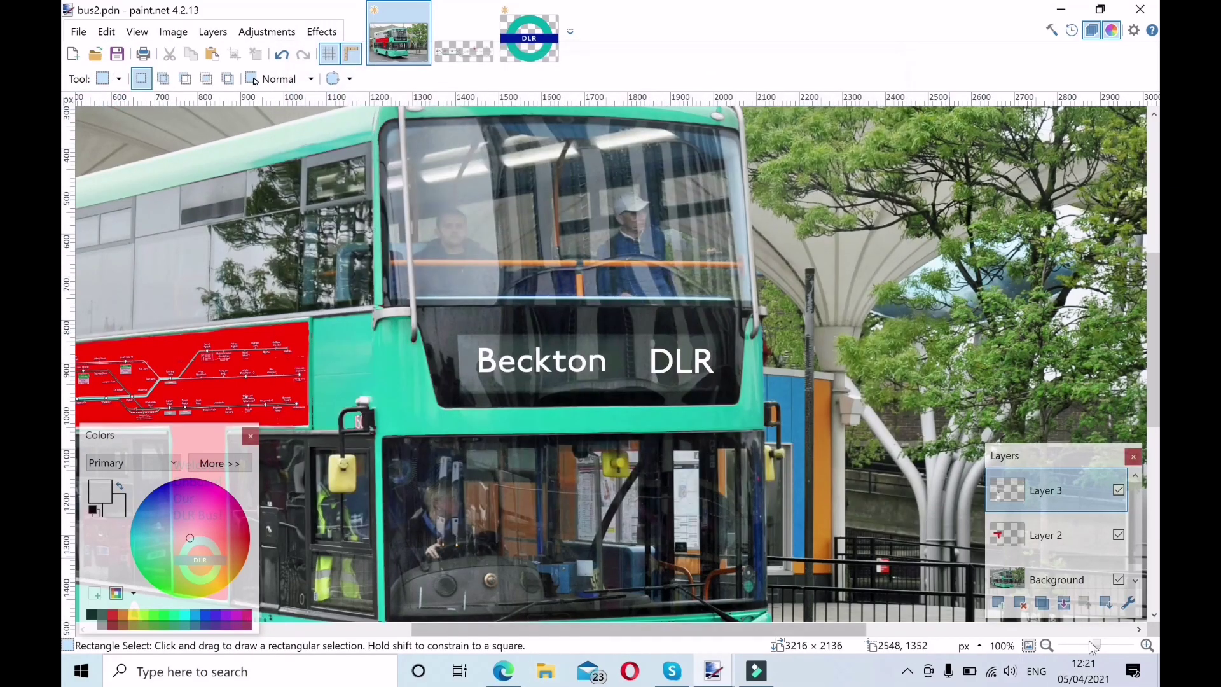